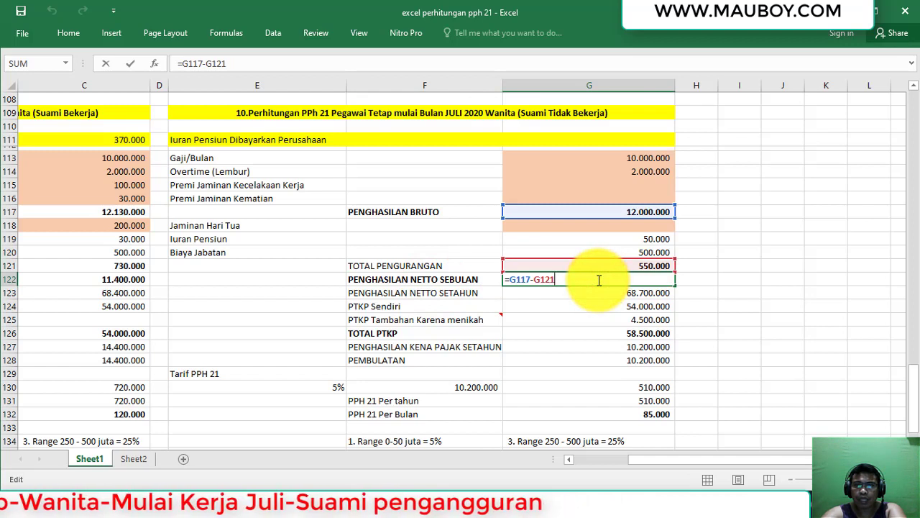
Confirm monthly net income 11.450.000 in G122 and six-month net 68.700.000 via =G122*6 in G123.
{"action": "key", "text": "Return"}
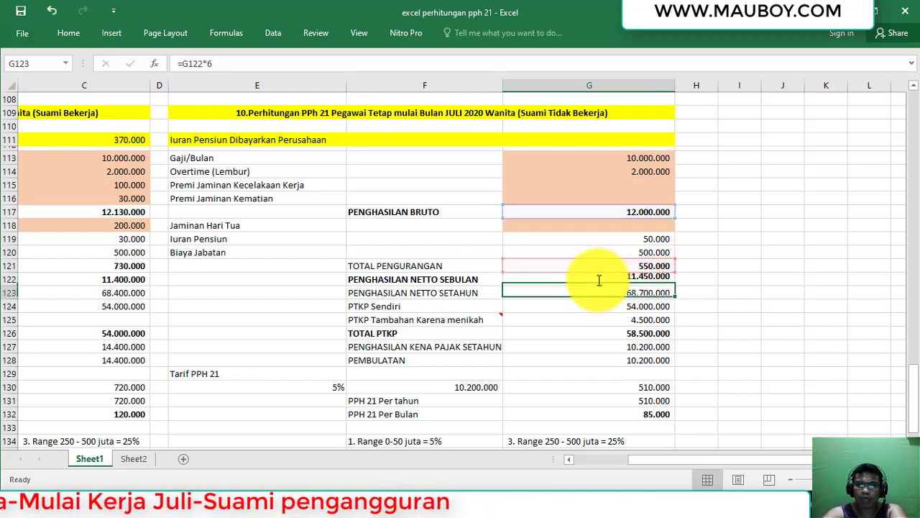
{"action": "left_click", "coordinate": [597, 280]}
{"action": "left_click", "coordinate": [610, 292]}
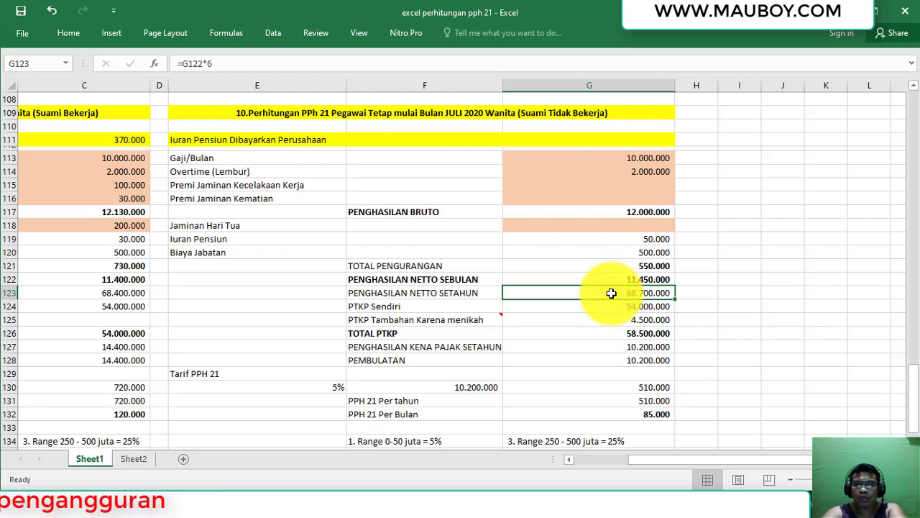
{"action": "double_click", "coordinate": [612, 292]}
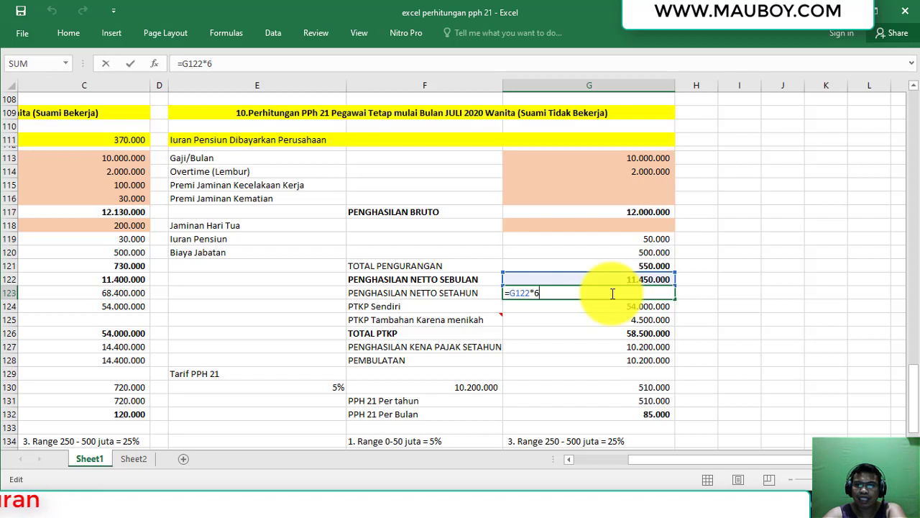
{"action": "key", "text": "Return"}
{"action": "left_click", "coordinate": [613, 293]}
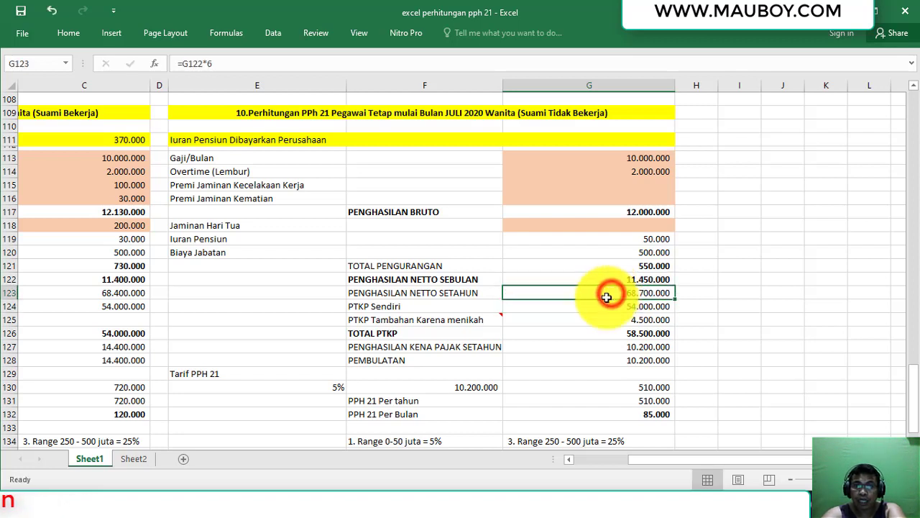
Check the PTKP values in G124:G125 and total them as 58.500.000 with =SUM(G124:G125) in G126.
{"action": "left_click", "coordinate": [392, 304]}
{"action": "left_click", "coordinate": [618, 305]}
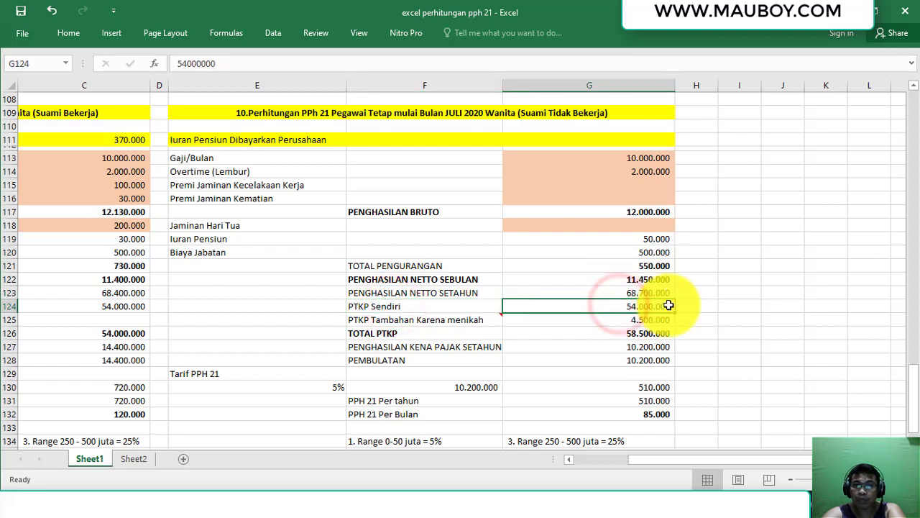
{"action": "left_click", "coordinate": [392, 320]}
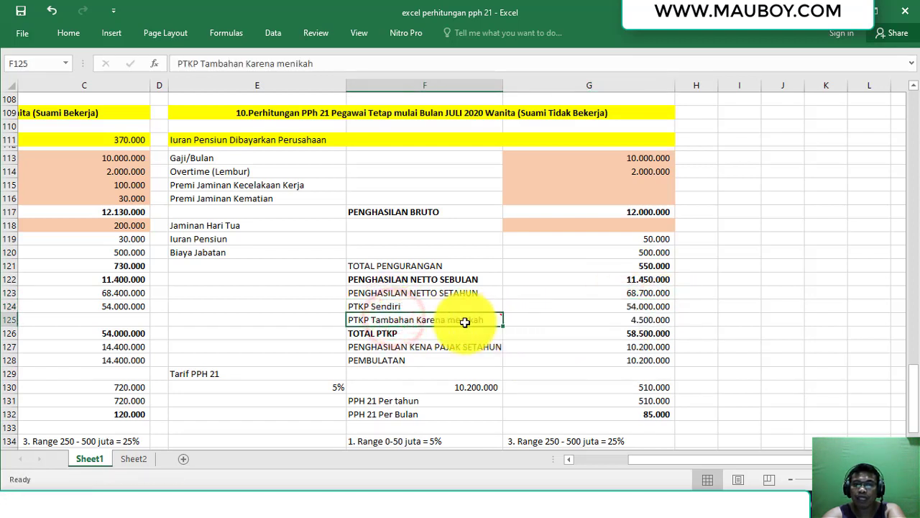
{"action": "mouse_move", "coordinate": [465, 322]}
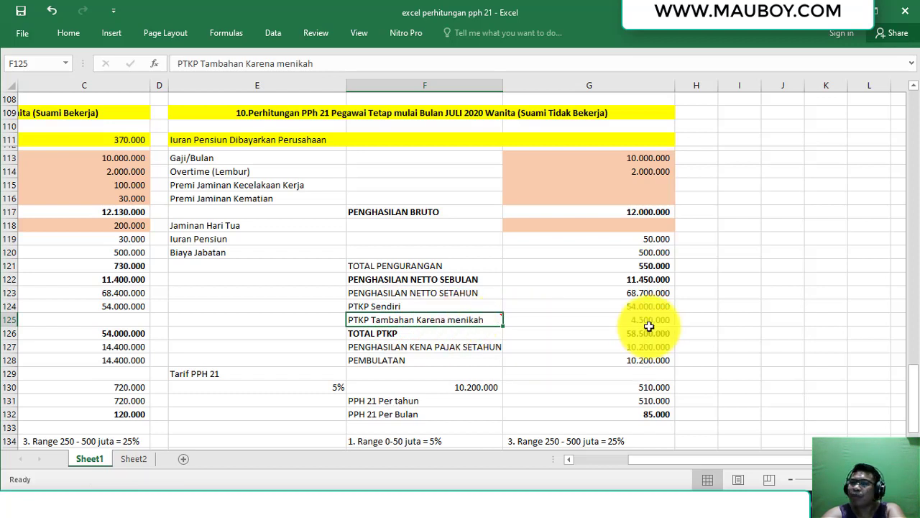
{"action": "left_click", "coordinate": [649, 320]}
{"action": "left_click_drag", "start_coordinate": [650, 308], "coordinate": [648, 321]}
{"action": "left_click", "coordinate": [635, 331]}
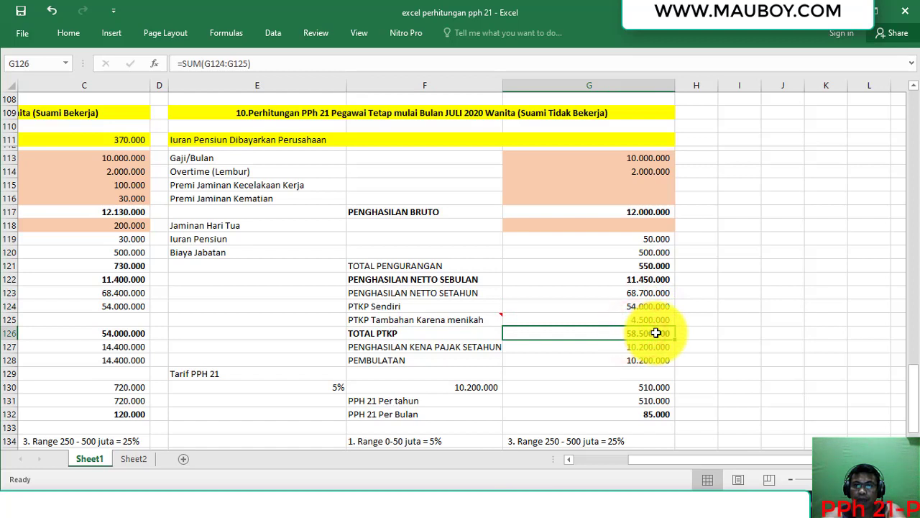
{"action": "double_click", "coordinate": [655, 333]}
{"action": "key", "text": "Return"}
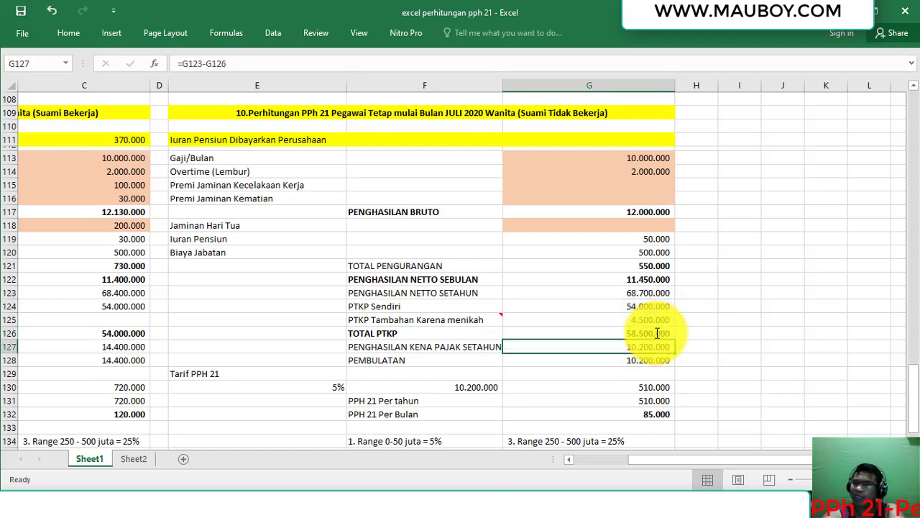
Compute taxable income 10.200.000 with =G123-G126 in G127 and check the rounded value in G128.
{"action": "left_click", "coordinate": [431, 347]}
{"action": "double_click", "coordinate": [601, 346]}
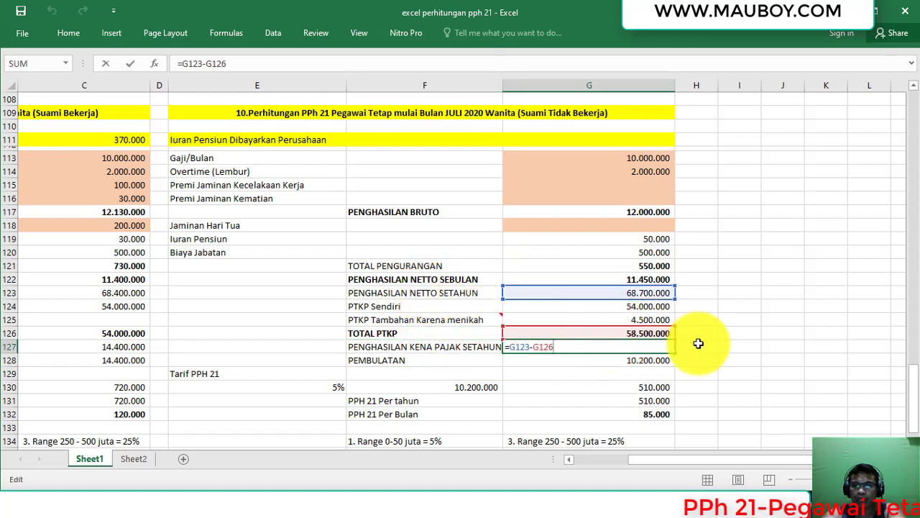
{"action": "key", "text": "Return"}
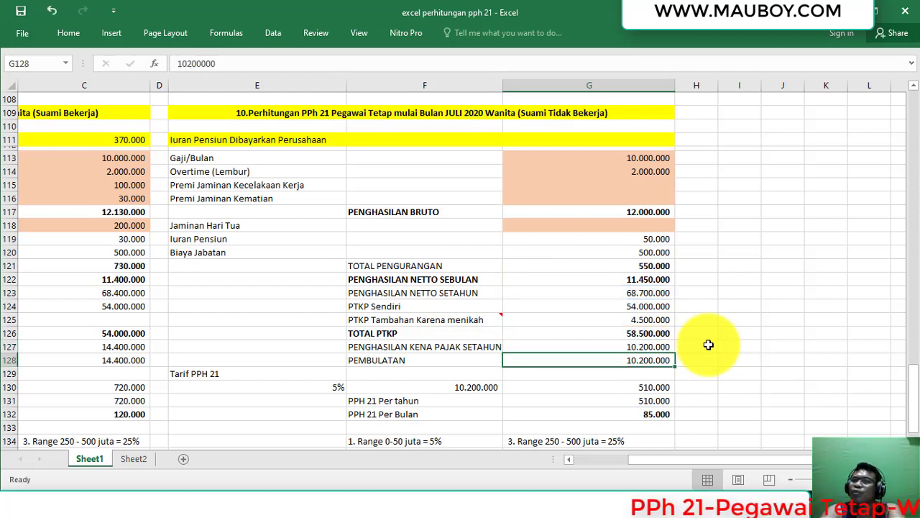
{"action": "left_click", "coordinate": [642, 349]}
{"action": "left_click", "coordinate": [644, 358]}
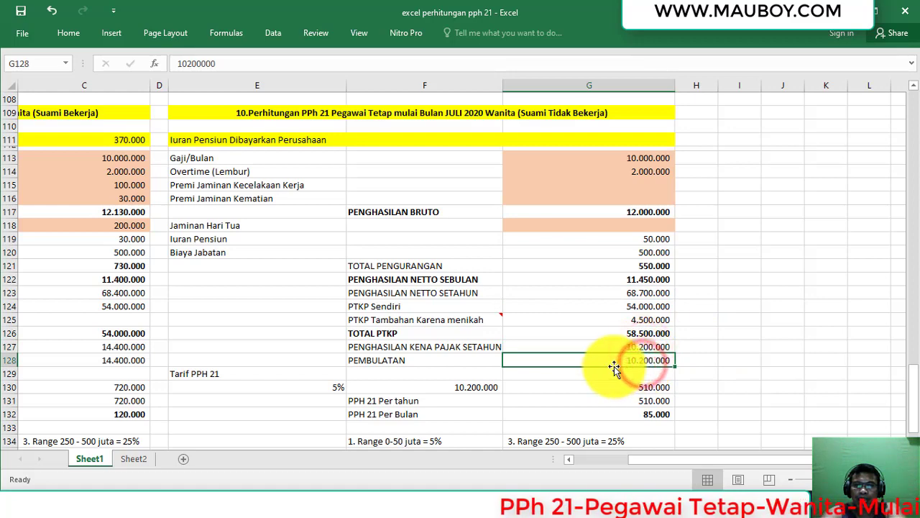
Calculate PPh 21 of 510.000 in G130 as the 5% rate times rounded income (=E130*F130).
{"action": "scroll", "coordinate": [342, 398], "scroll_direction": "down", "scroll_amount": 2}
{"action": "left_click", "coordinate": [319, 315]}
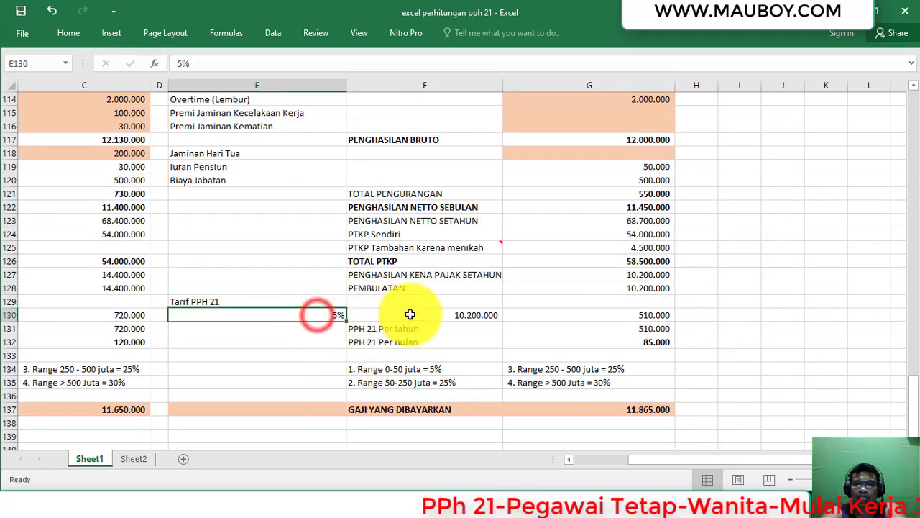
{"action": "left_click", "coordinate": [438, 315]}
{"action": "left_click", "coordinate": [650, 288]}
{"action": "left_click", "coordinate": [650, 315]}
{"action": "left_click", "coordinate": [463, 317]}
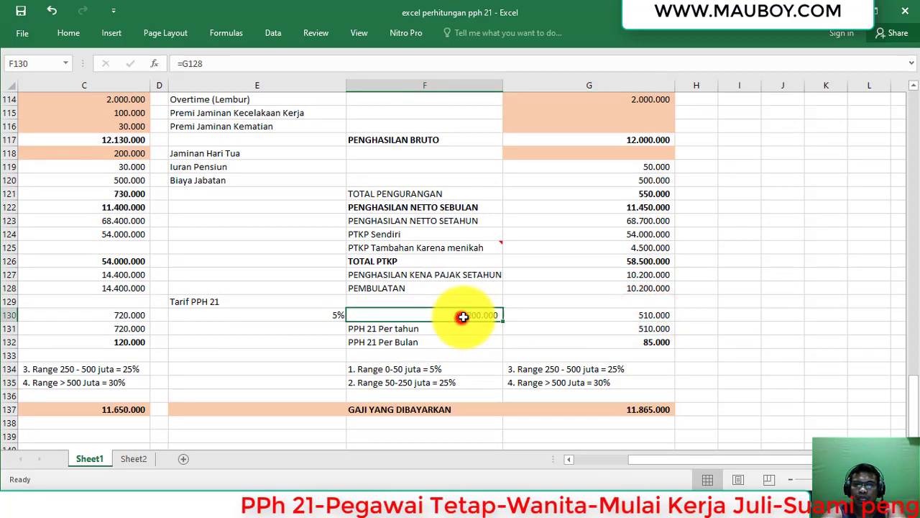
{"action": "double_click", "coordinate": [581, 313]}
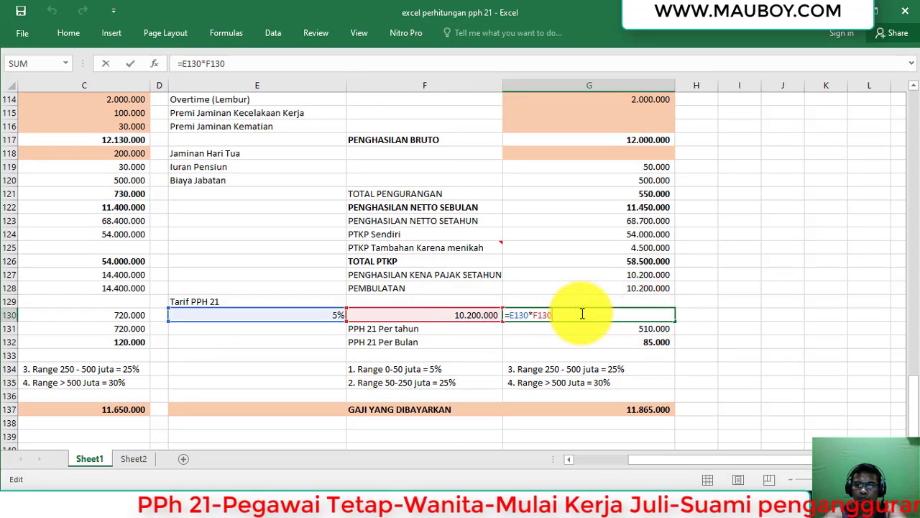
{"action": "key", "text": "Return"}
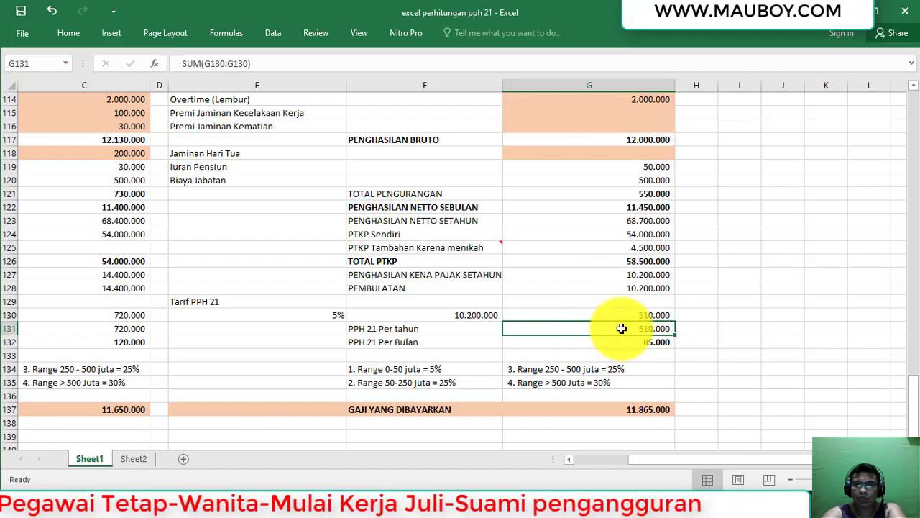
Set monthly PPh 21 to 85.000 with =G131/6 in G132 and check take-home pay 11.865.000 in G137.
{"action": "left_click", "coordinate": [632, 342]}
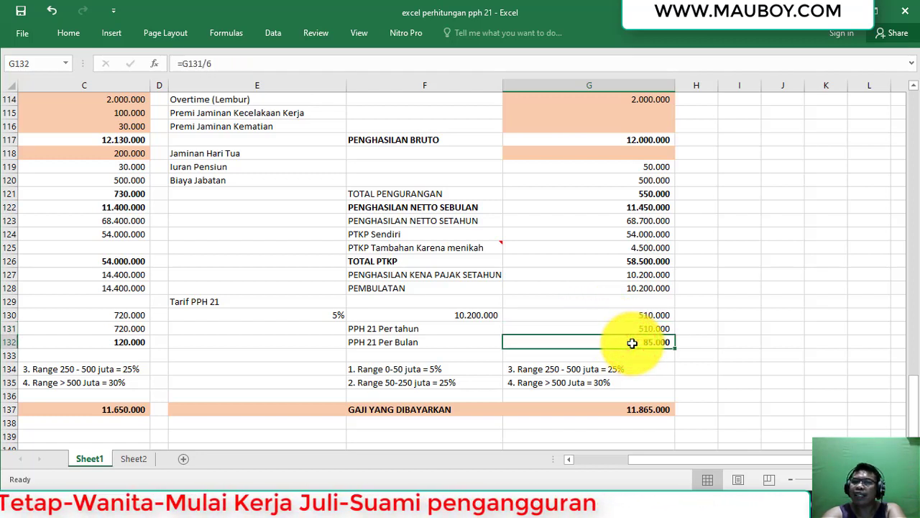
{"action": "double_click", "coordinate": [632, 342]}
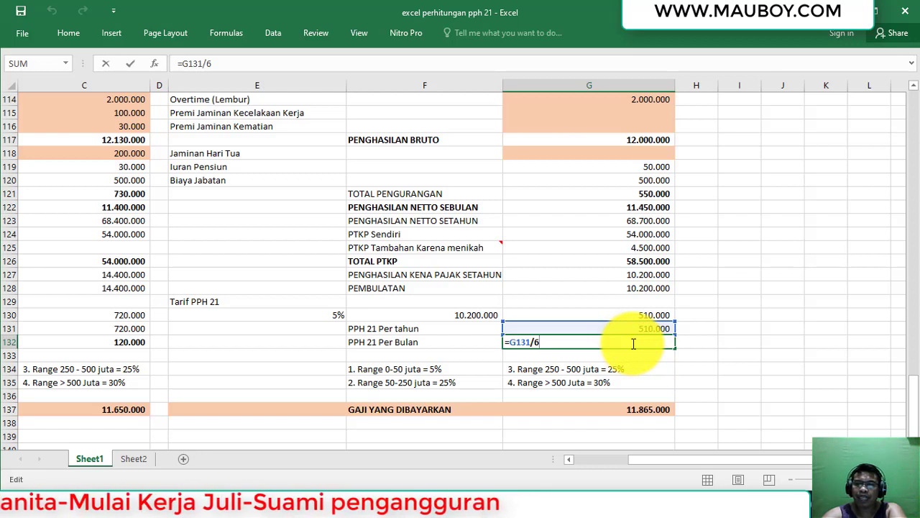
{"action": "key", "text": "Return"}
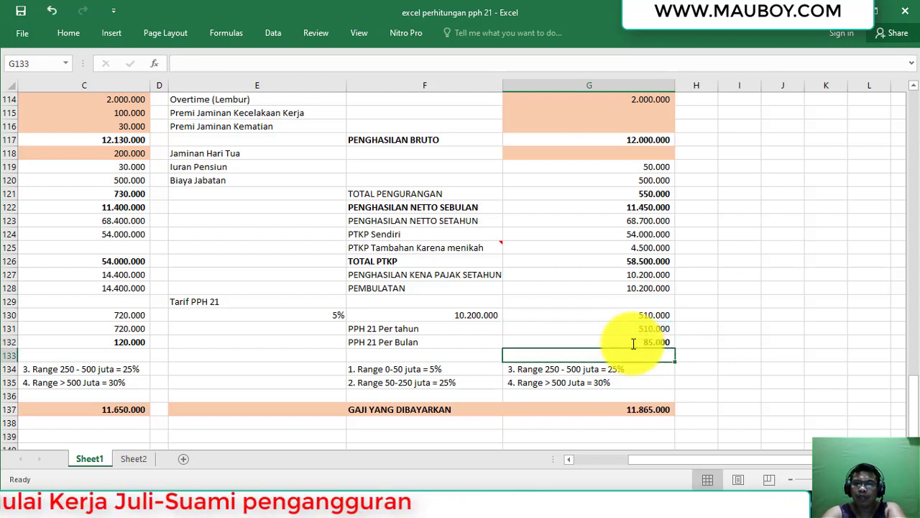
{"action": "left_click", "coordinate": [633, 343]}
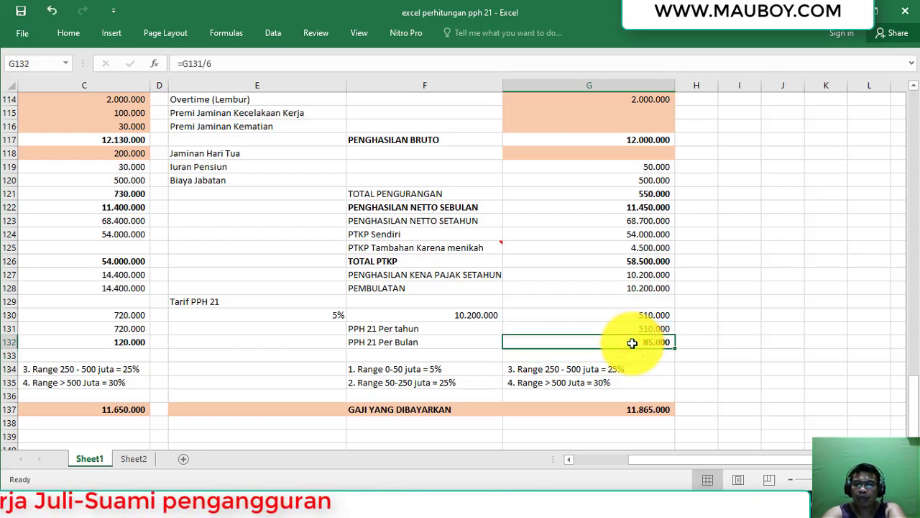
{"action": "left_click", "coordinate": [639, 406]}
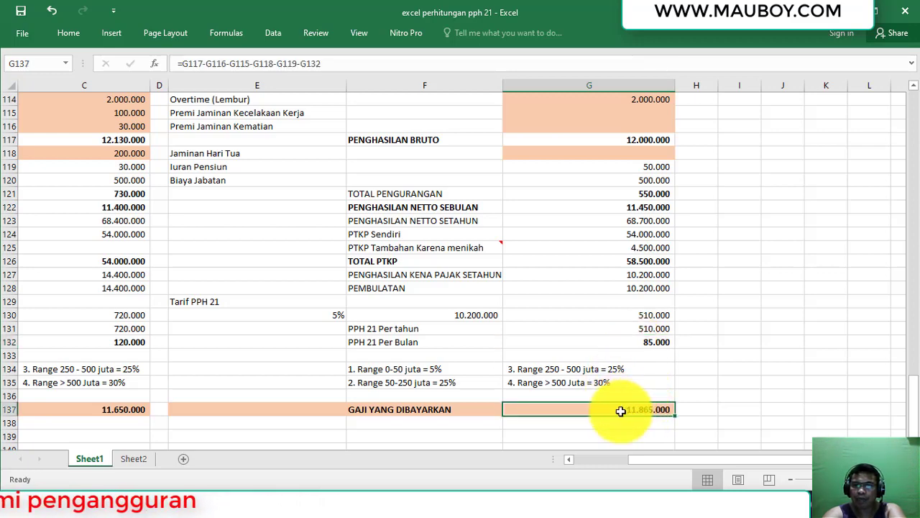
{"action": "scroll", "coordinate": [623, 375], "scroll_direction": "up", "scroll_amount": 1}
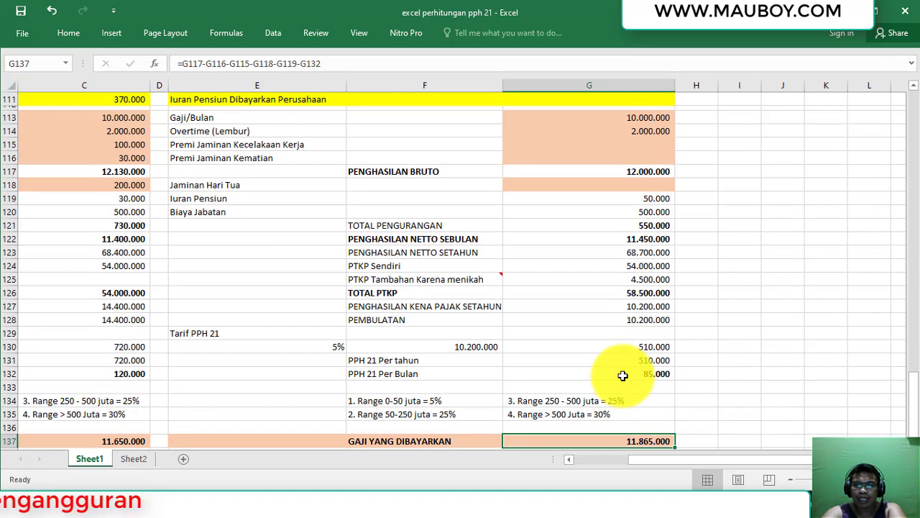
{"action": "scroll", "coordinate": [622, 375], "scroll_direction": "up", "scroll_amount": 1}
{"action": "scroll", "coordinate": [623, 371], "scroll_direction": "down", "scroll_amount": 1}
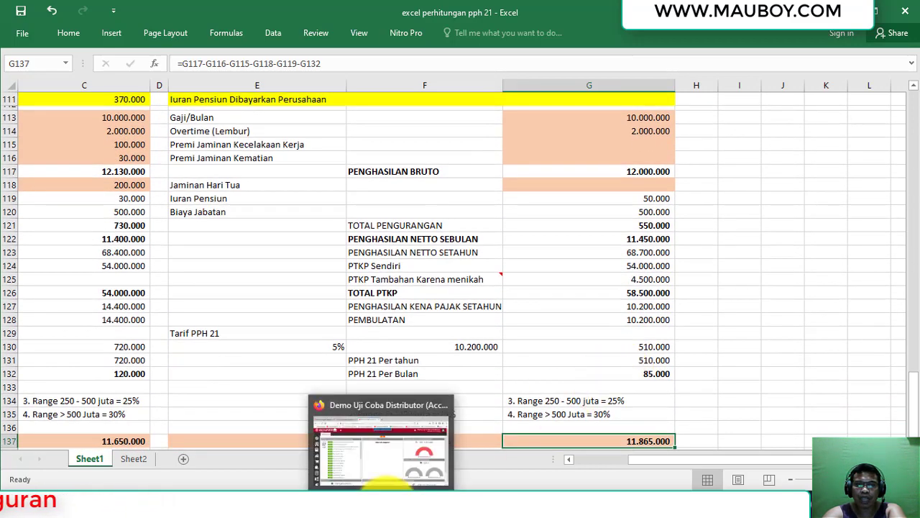
Read the employee case on PowerPoint slide 10, then return to the Accurate Online dashboard in Firefox.
{"action": "left_click", "coordinate": [386, 500]}
{"action": "left_click", "coordinate": [406, 500]}
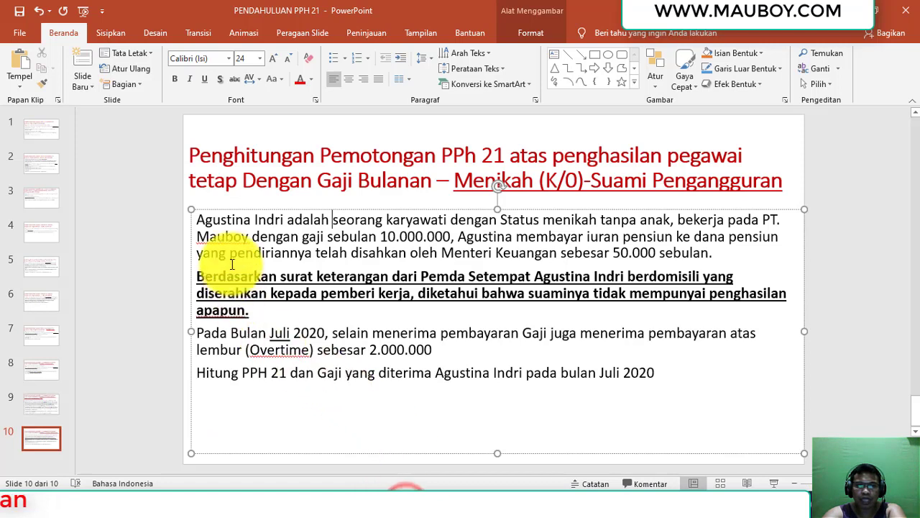
{"action": "left_click_drag", "start_coordinate": [195, 218], "coordinate": [285, 218]}
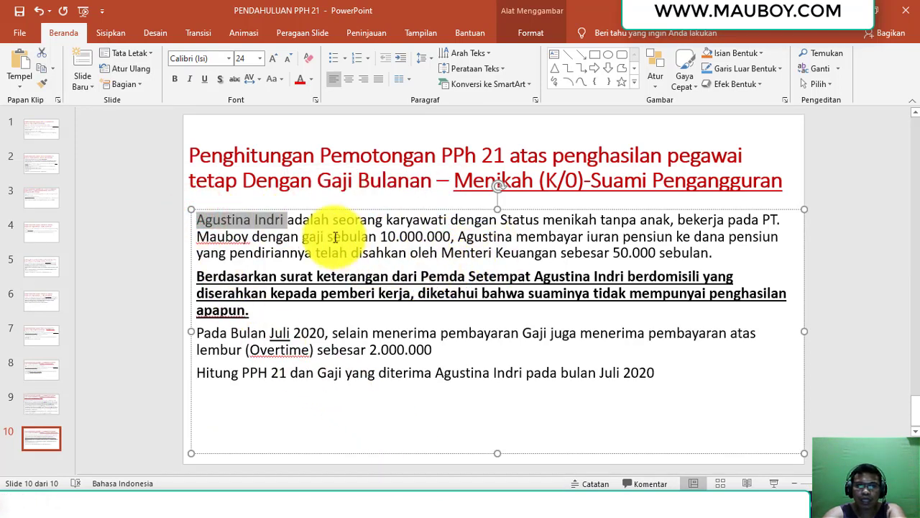
{"action": "left_click", "coordinate": [428, 234]}
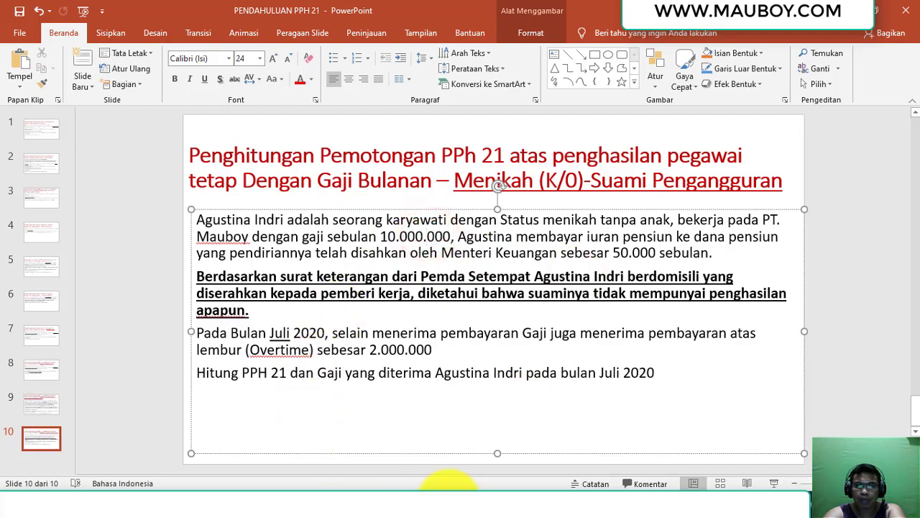
{"action": "left_click", "coordinate": [379, 503]}
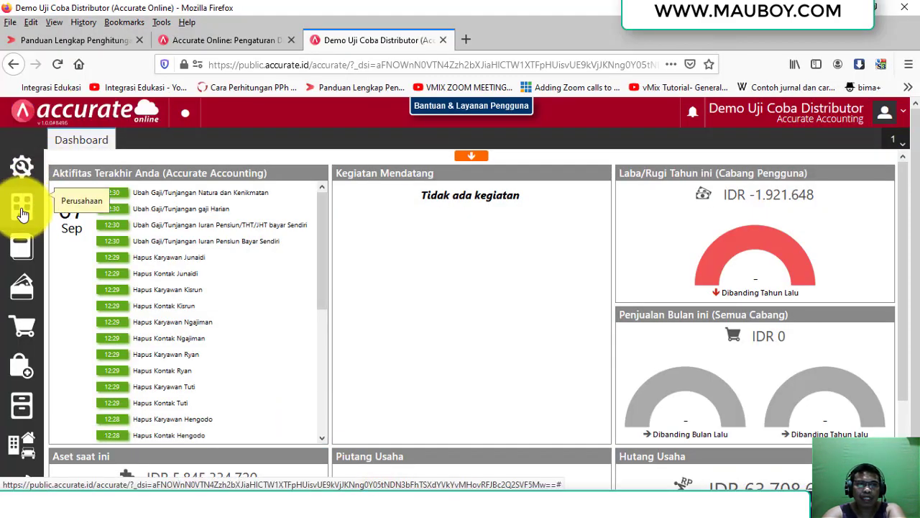
Start a new employee record with salutation Ibu, the employee's full name, and start date 1 July 2020.
{"action": "left_click", "coordinate": [23, 205]}
{"action": "left_click", "coordinate": [355, 271]}
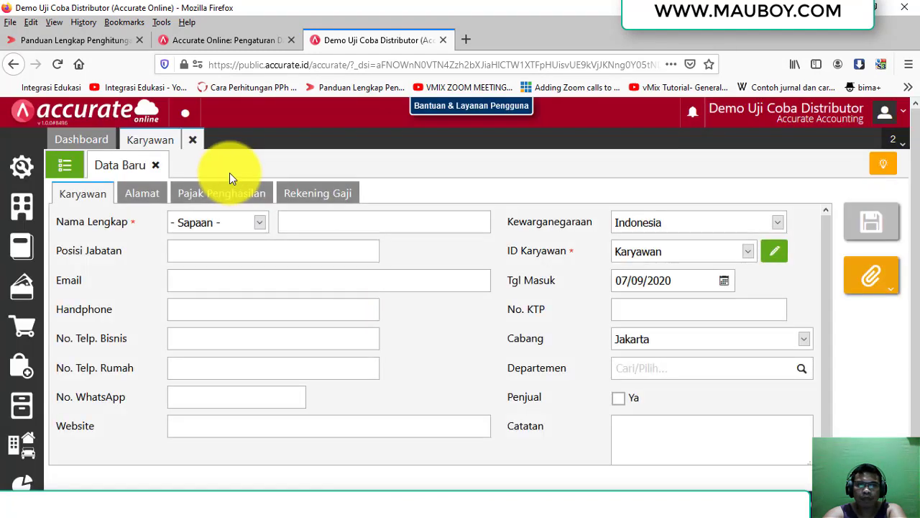
{"action": "left_click", "coordinate": [218, 222]}
{"action": "left_click", "coordinate": [206, 279]}
{"action": "left_click", "coordinate": [335, 219]}
{"action": "left_click", "coordinate": [692, 285]}
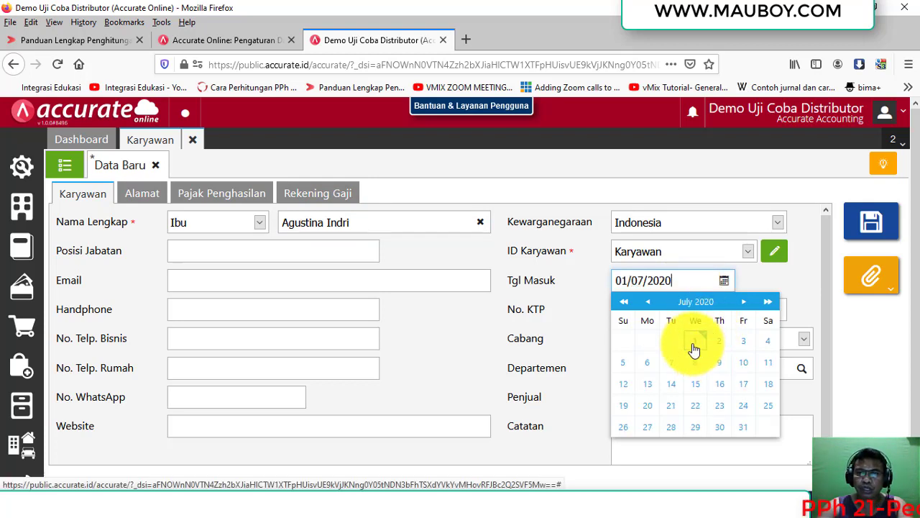
{"action": "left_click", "coordinate": [695, 342]}
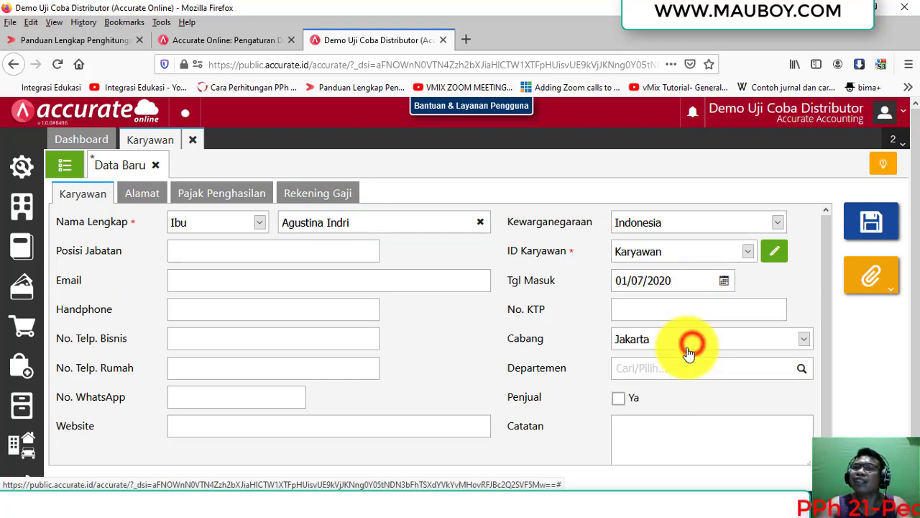
Enter the employee's NPWP number and set PTKP status to Kawin (Tidak ada tanggungan), checking the case slide.
{"action": "left_click", "coordinate": [205, 194]}
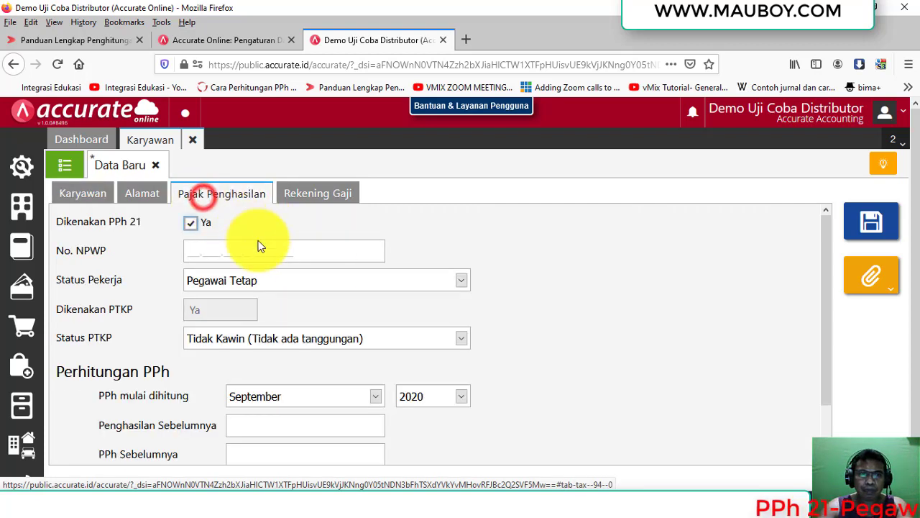
{"action": "left_click", "coordinate": [194, 249]}
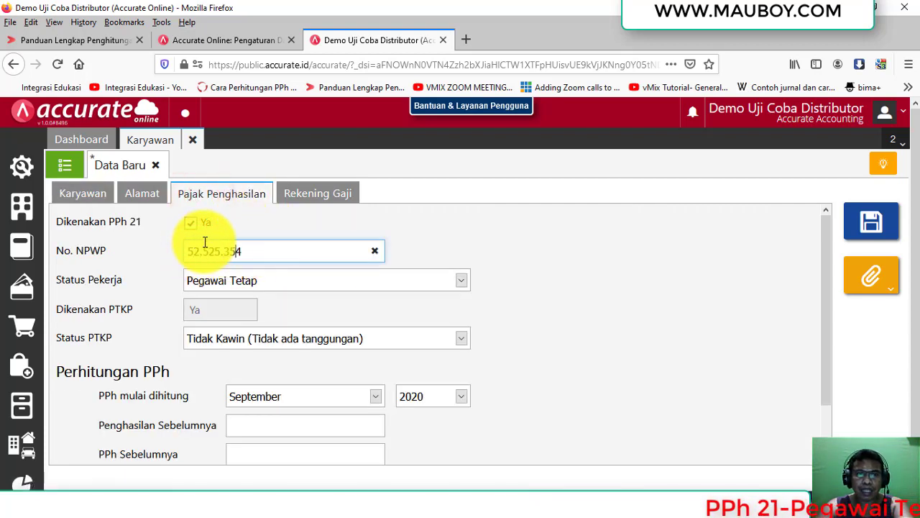
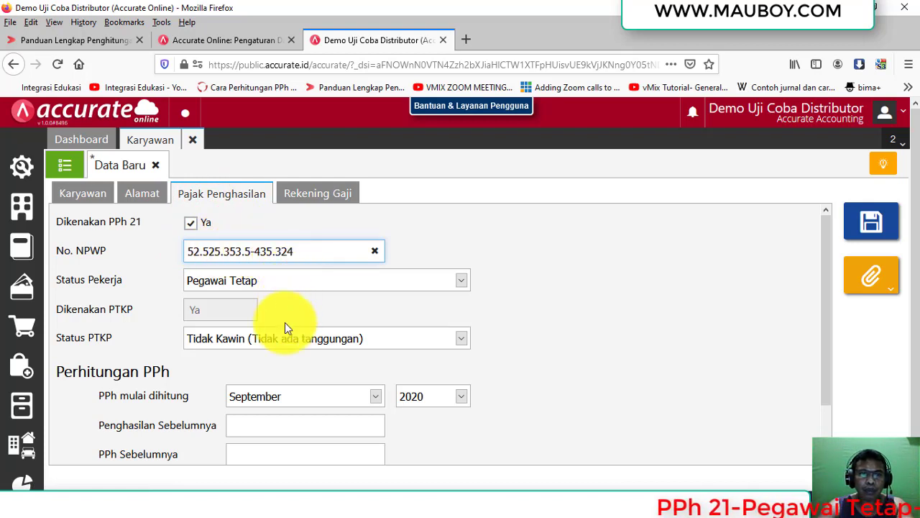
{"action": "left_click", "coordinate": [285, 339]}
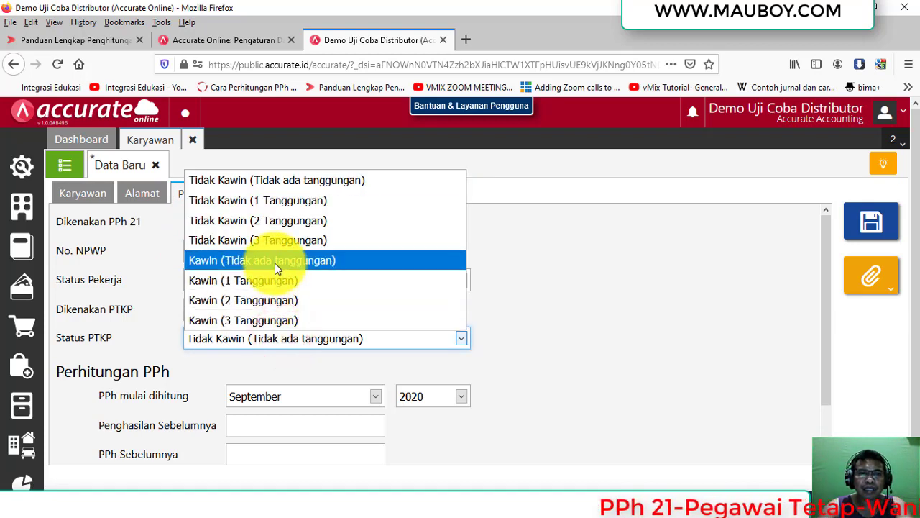
{"action": "left_click", "coordinate": [275, 261]}
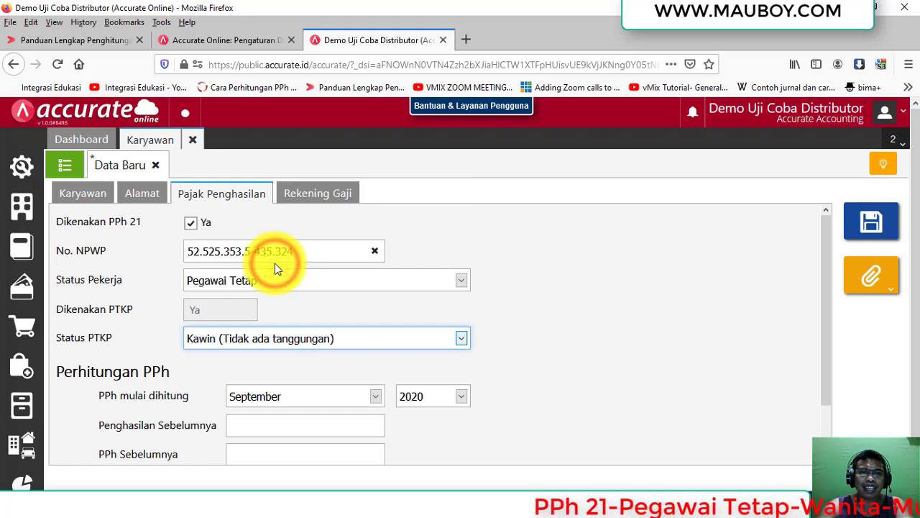
{"action": "left_click", "coordinate": [305, 405]}
{"action": "key", "text": "alt+Tab"}
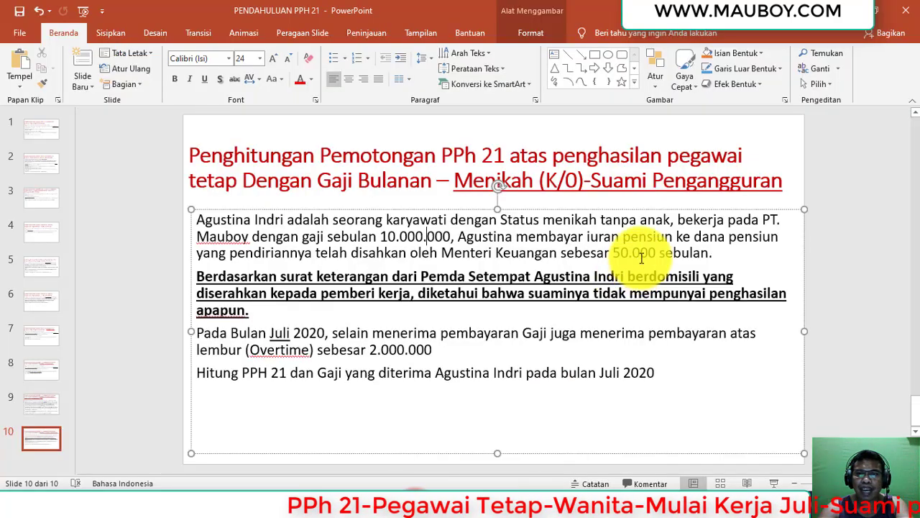
{"action": "left_click_drag", "start_coordinate": [670, 219], "coordinate": [544, 220]}
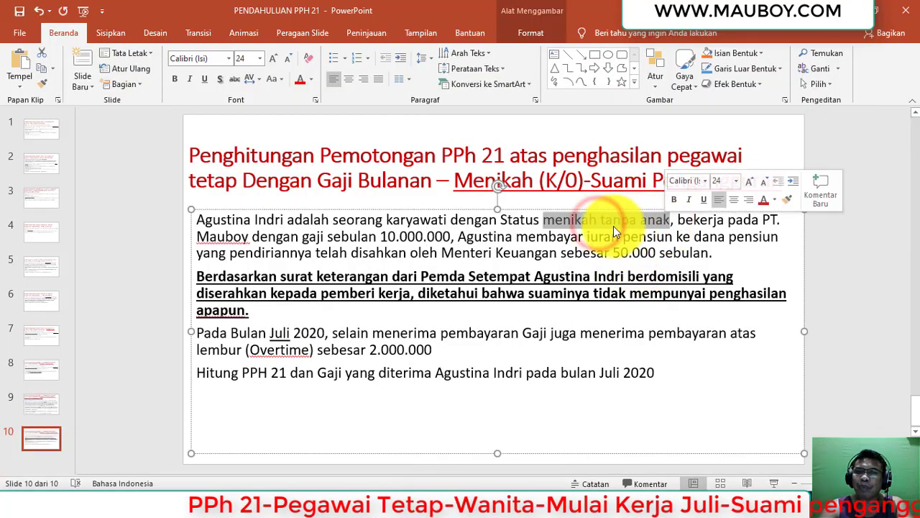
{"action": "key", "text": "alt+Tab"}
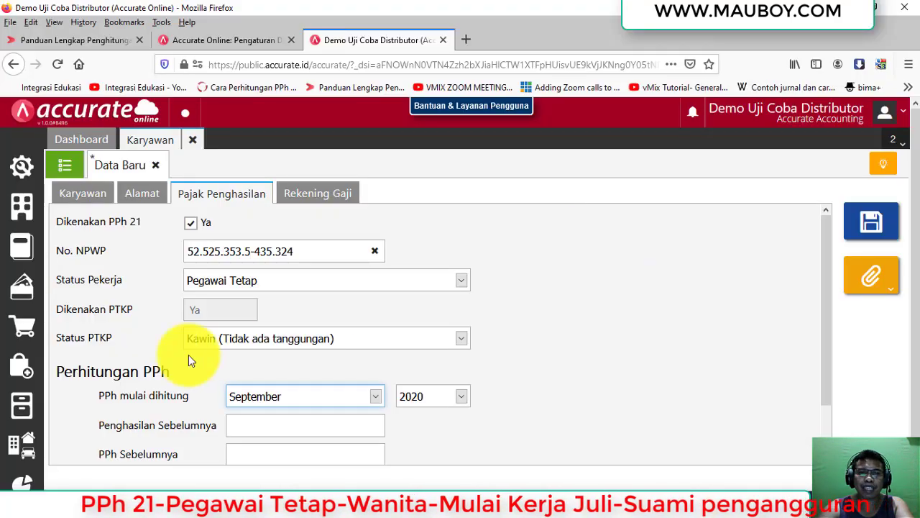
Set PPh mulai dihitung to Juli 2020 for the employee.
{"action": "left_click", "coordinate": [267, 403]}
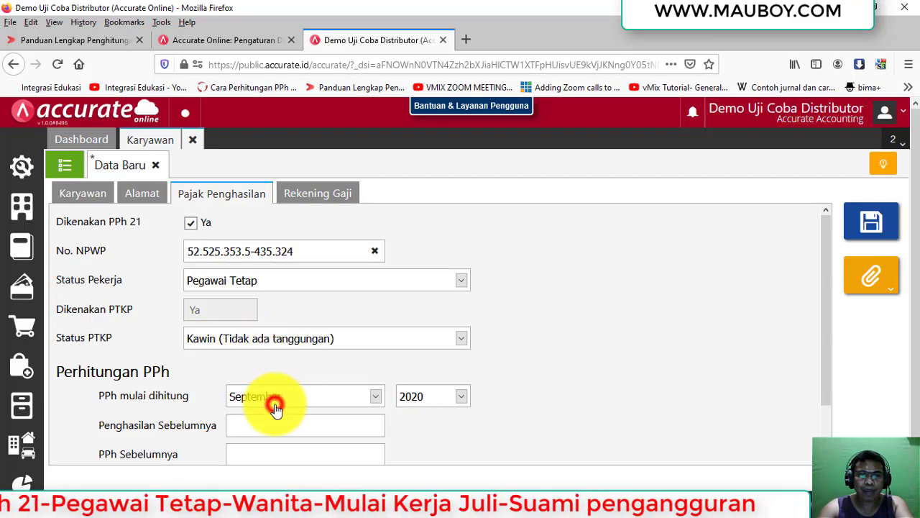
{"action": "left_click", "coordinate": [278, 398]}
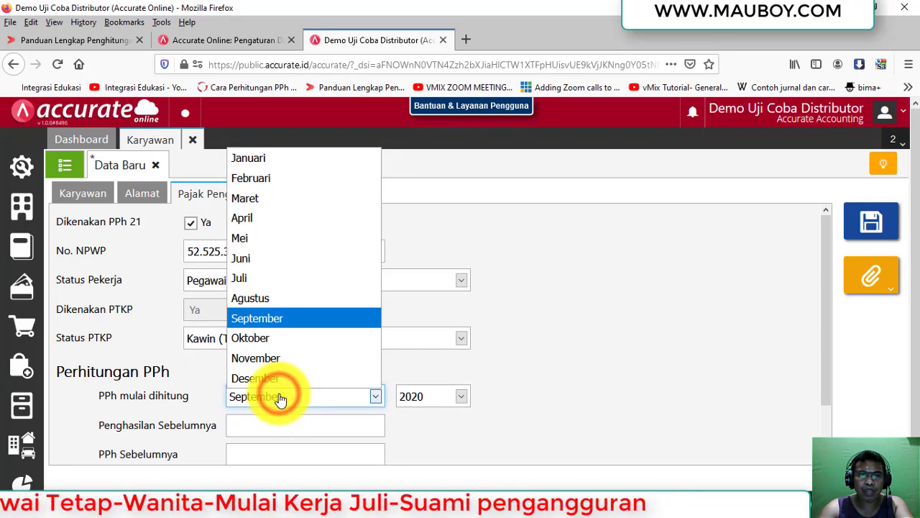
{"action": "left_click", "coordinate": [264, 279]}
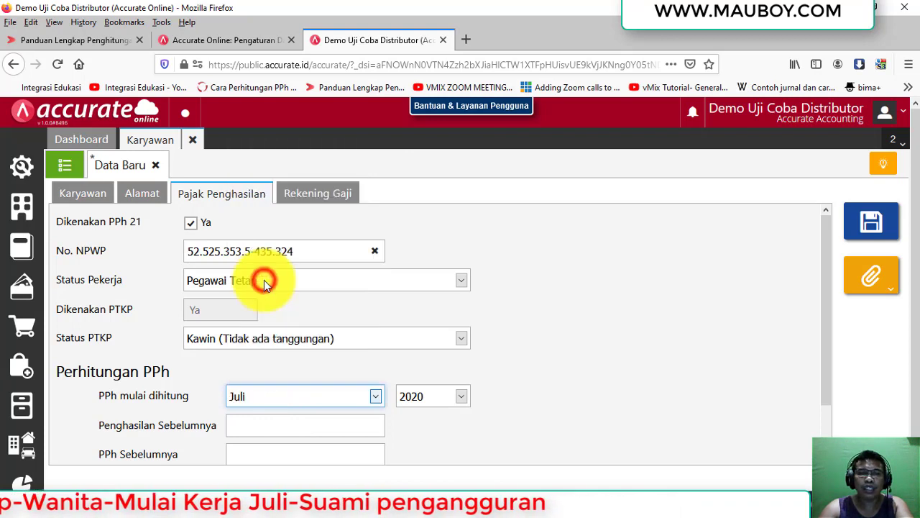
{"action": "left_click", "coordinate": [260, 419]}
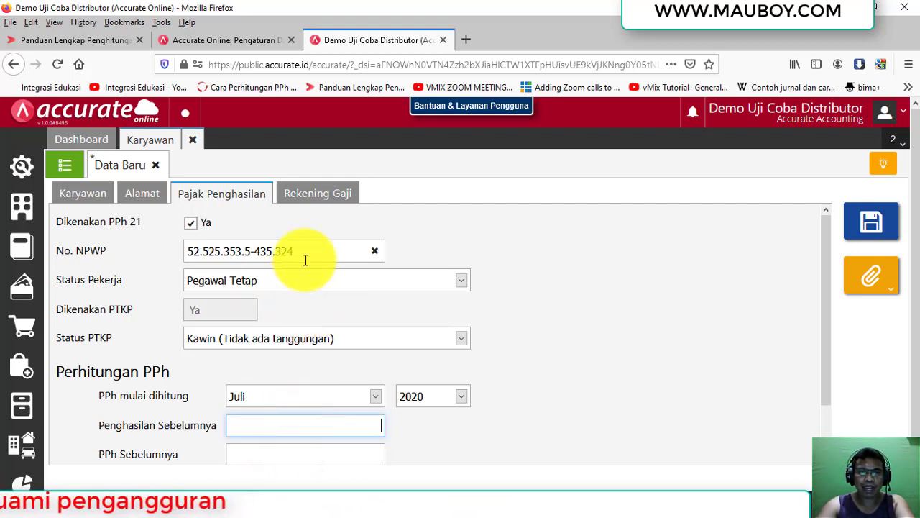
Review the Alamat, Karyawan and Rekening Gaji tabs, then save the new employee record.
{"action": "left_click", "coordinate": [142, 193]}
{"action": "left_click", "coordinate": [83, 195]}
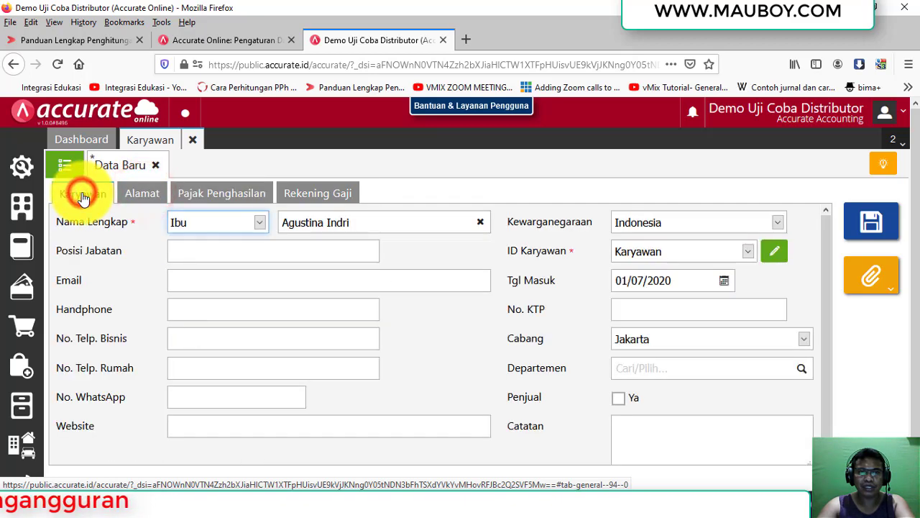
{"action": "left_click", "coordinate": [298, 195]}
{"action": "left_click", "coordinate": [229, 192]}
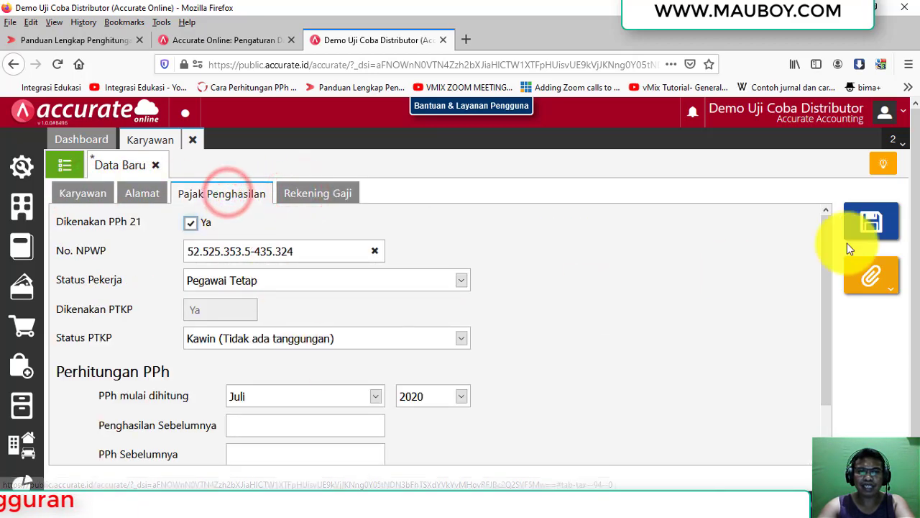
{"action": "left_click", "coordinate": [854, 234]}
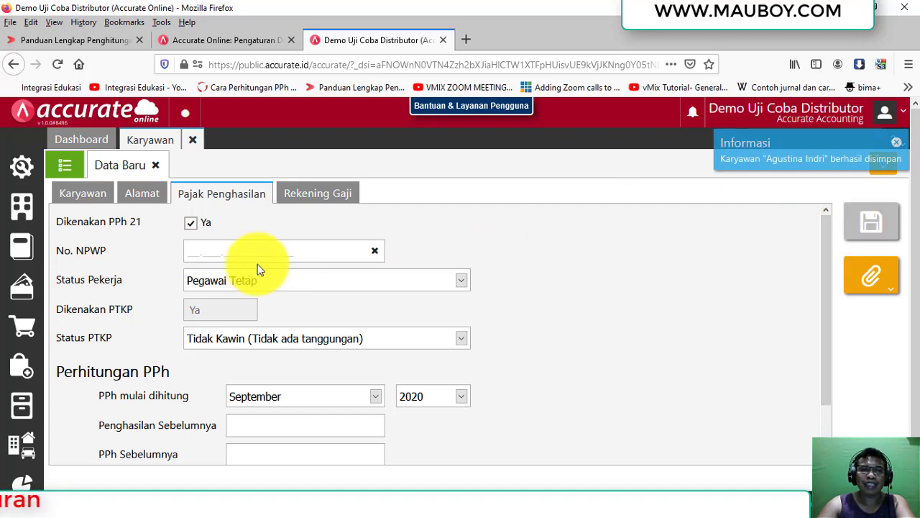
{"action": "left_click", "coordinate": [27, 219]}
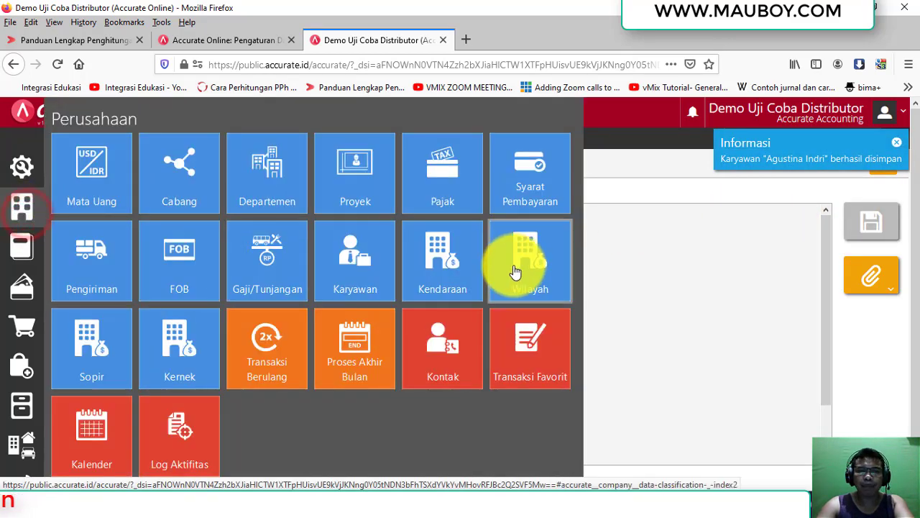
Create a new Pencatatan Gaji payroll record for the month of Juli.
{"action": "left_click", "coordinate": [23, 247]}
{"action": "left_click", "coordinate": [278, 262]}
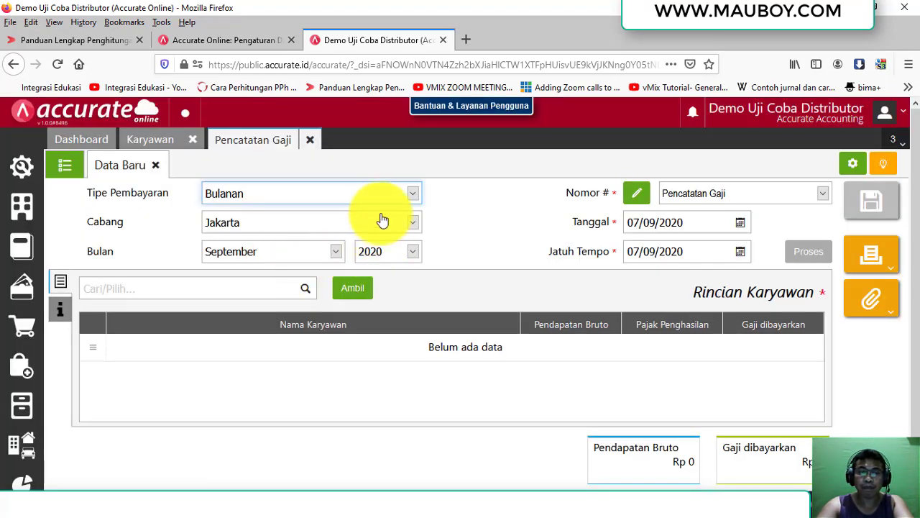
{"action": "left_click", "coordinate": [253, 251]}
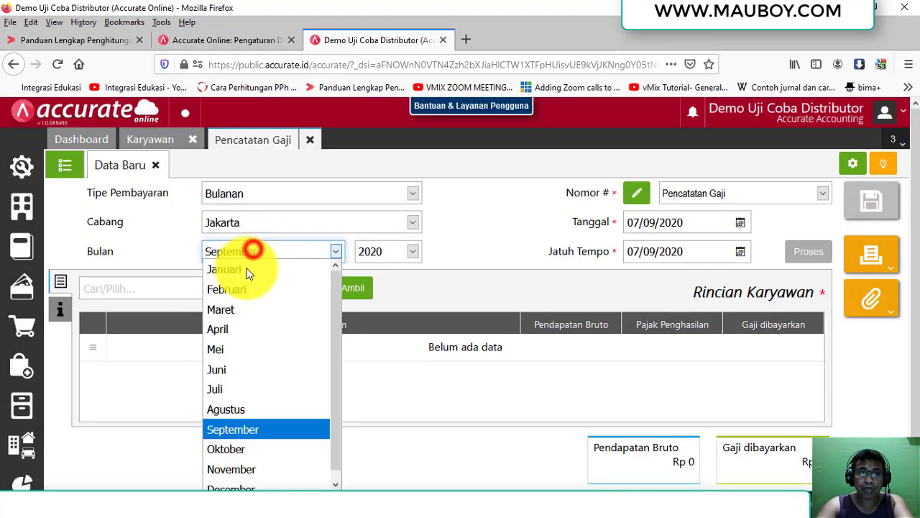
{"action": "left_click", "coordinate": [225, 388]}
Date the payroll 31/07/2020 with due date 10/08/2020 and bring up employees via Ambil.
{"action": "left_click", "coordinate": [705, 225]}
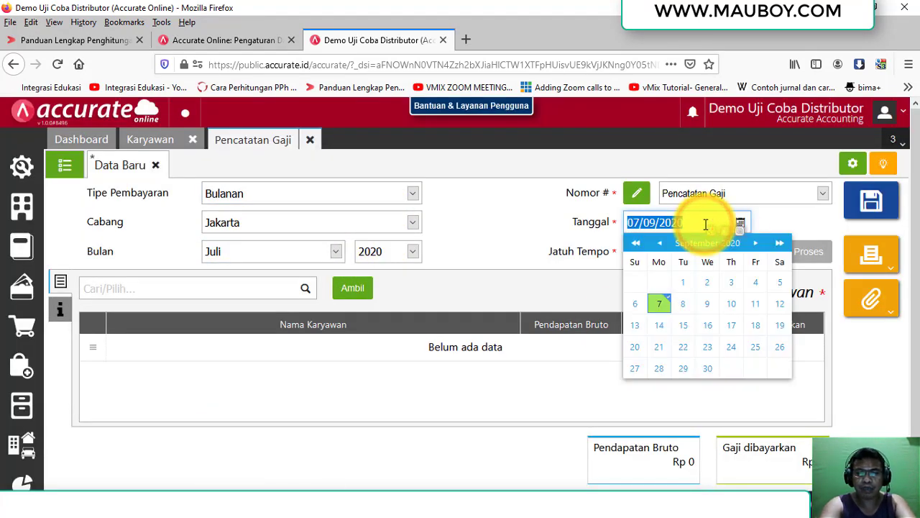
{"action": "type", "text": "31/07/202"}
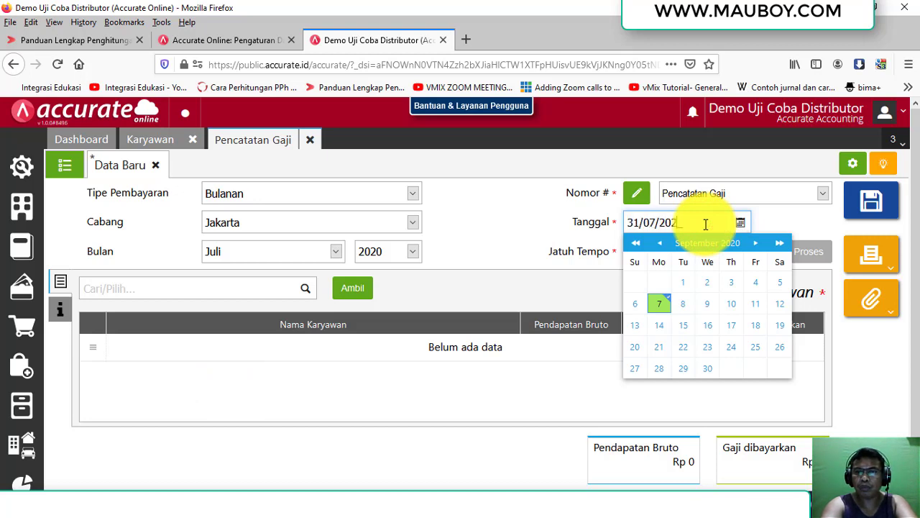
{"action": "type", "text": "0"}
{"action": "left_click", "coordinate": [725, 262]}
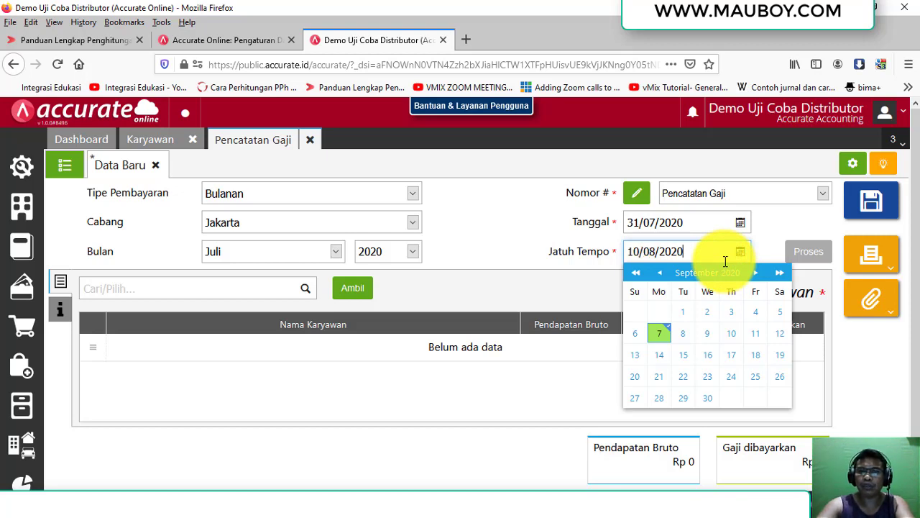
{"action": "type", "text": "10/08/2020"}
{"action": "key", "text": "Return"}
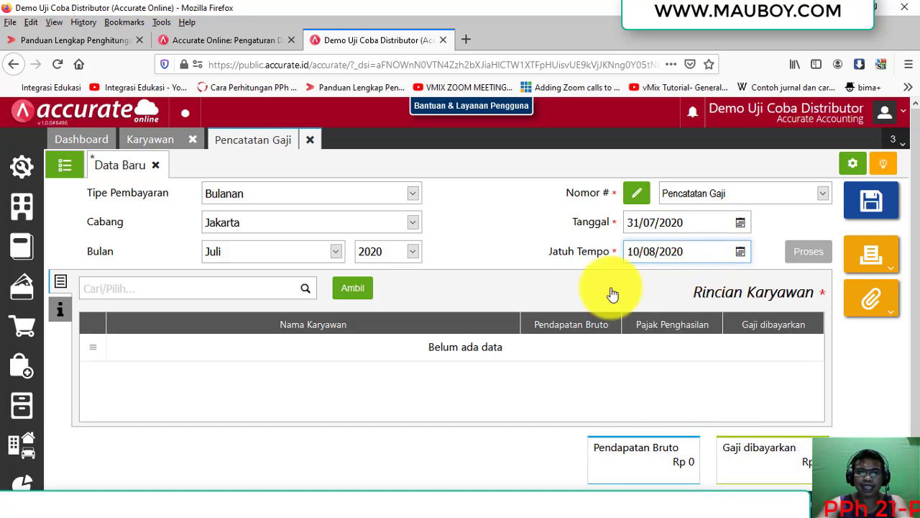
{"action": "left_click", "coordinate": [60, 309]}
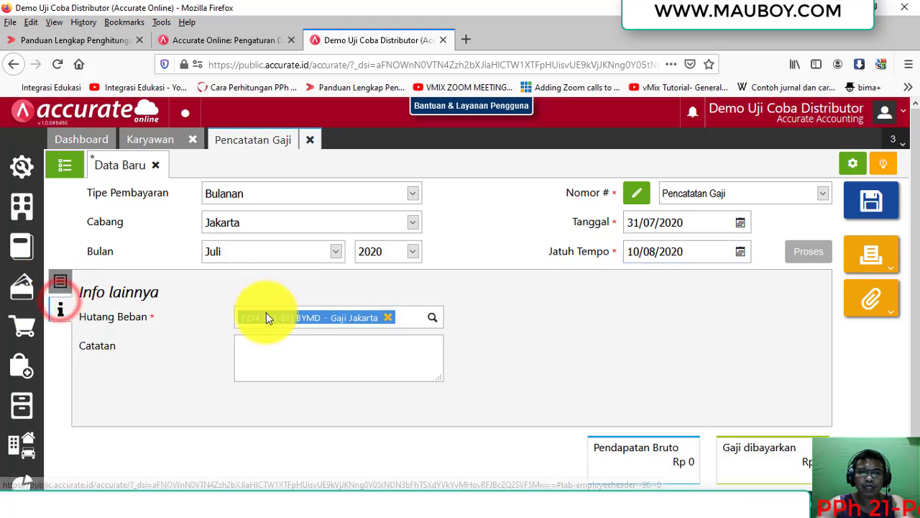
{"action": "left_click", "coordinate": [61, 282]}
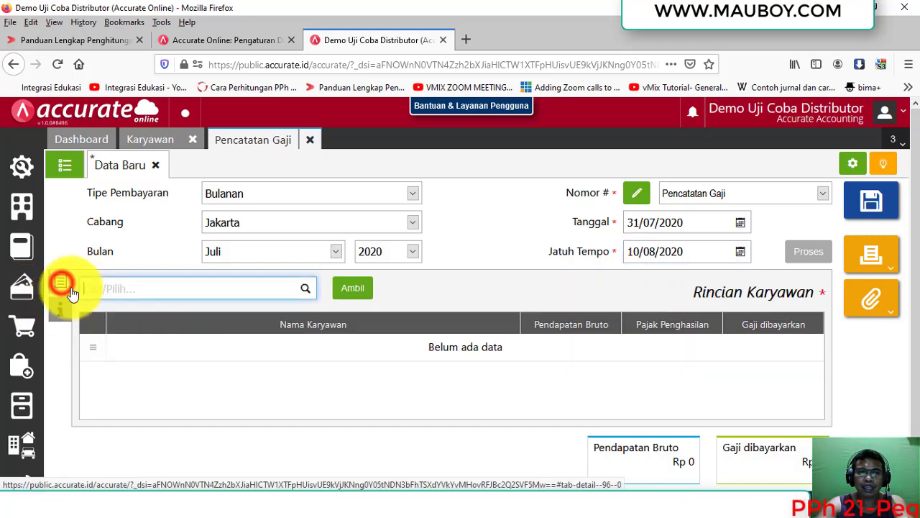
{"action": "left_click", "coordinate": [352, 291]}
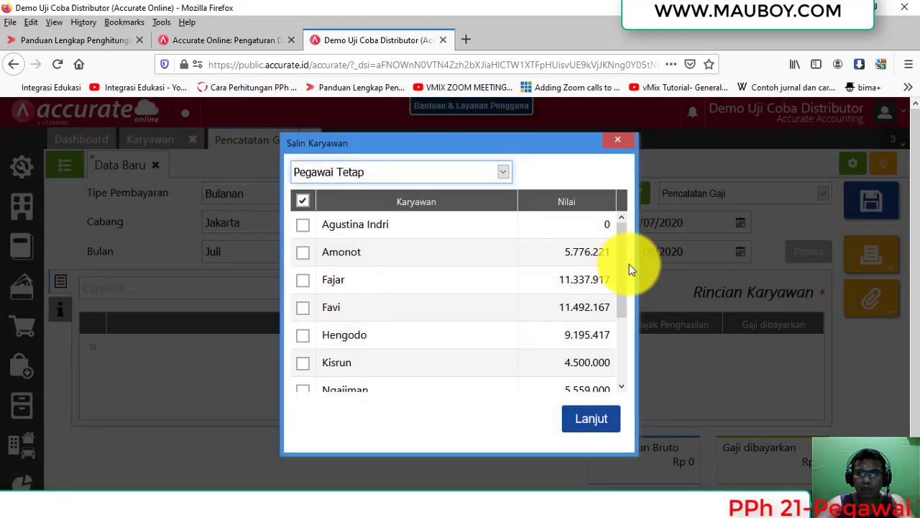
Tick the new employee and add her to the July payroll record.
{"action": "scroll", "coordinate": [626, 268], "scroll_direction": "down", "scroll_amount": 1}
{"action": "scroll", "coordinate": [627, 262], "scroll_direction": "up", "scroll_amount": 1}
{"action": "left_click", "coordinate": [303, 226]}
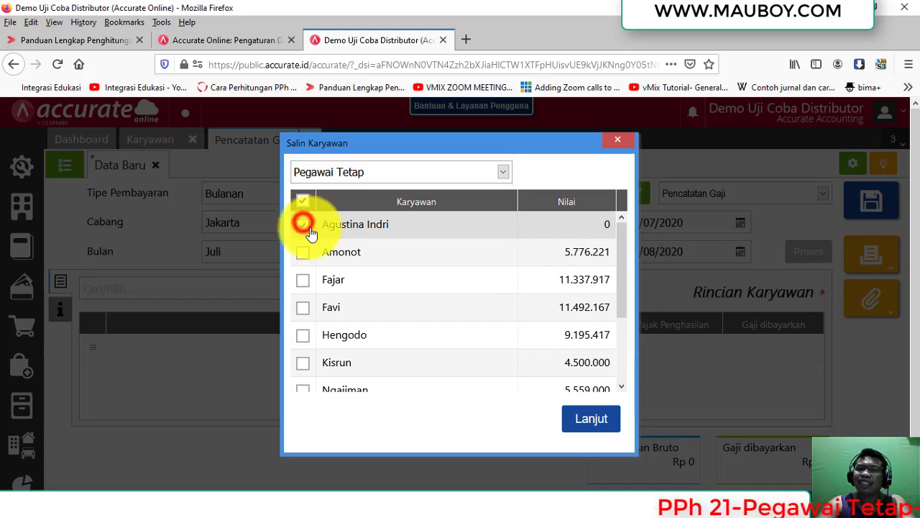
{"action": "scroll", "coordinate": [623, 338], "scroll_direction": "down", "scroll_amount": 5}
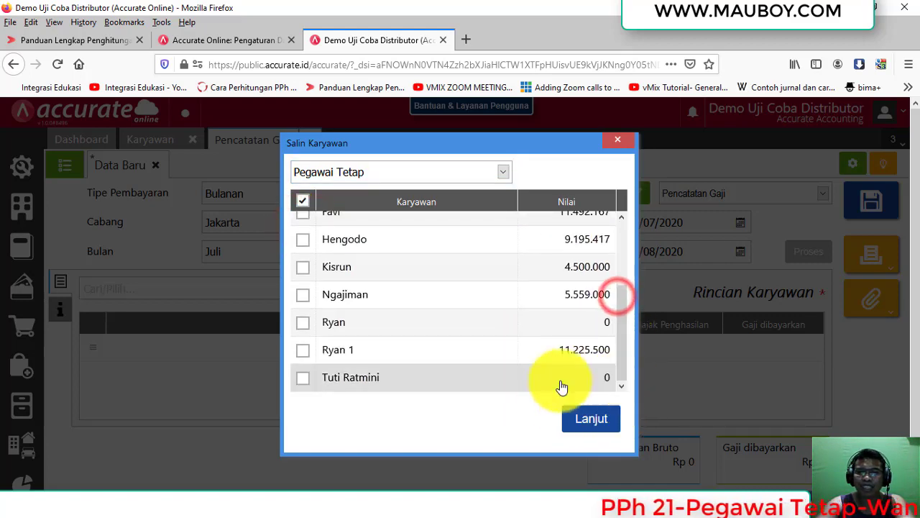
{"action": "scroll", "coordinate": [504, 291], "scroll_direction": "up", "scroll_amount": 5}
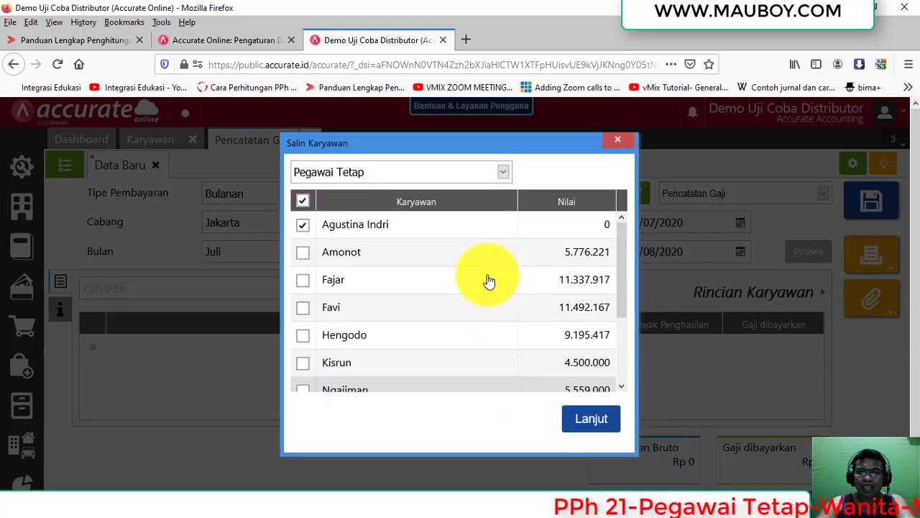
{"action": "left_click", "coordinate": [594, 420]}
Check the case description slide, then bring up the Excel PPh 21 calculation sheet.
{"action": "key", "text": "alt+Tab"}
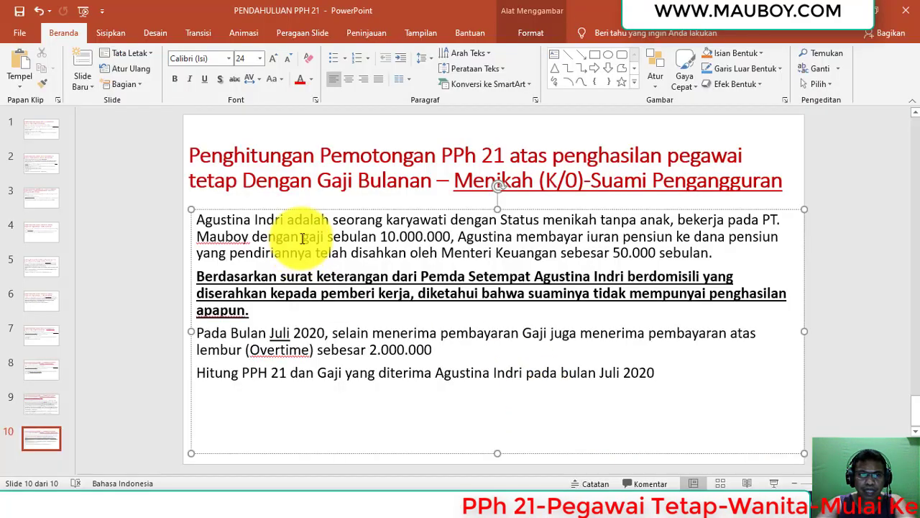
{"action": "left_click_drag", "start_coordinate": [299, 231], "coordinate": [267, 238]}
{"action": "key", "text": "alt+Tab"}
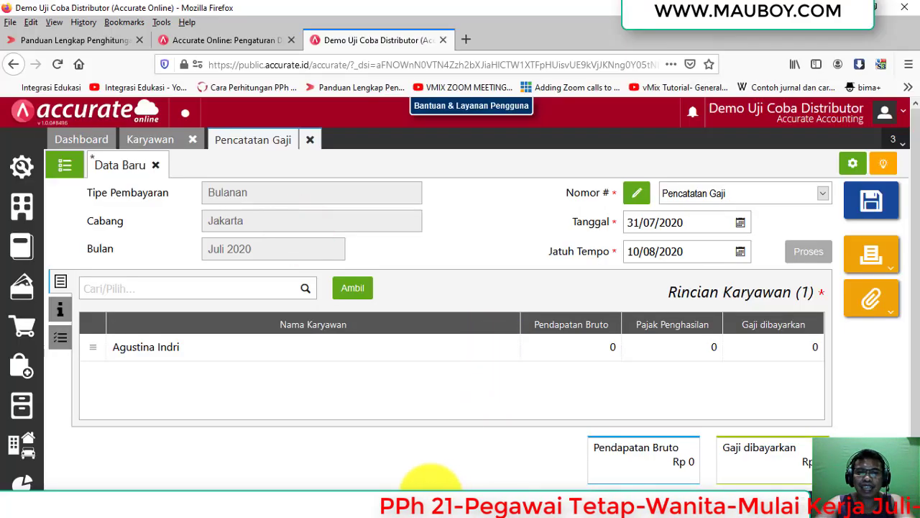
{"action": "key", "text": "alt+Tab"}
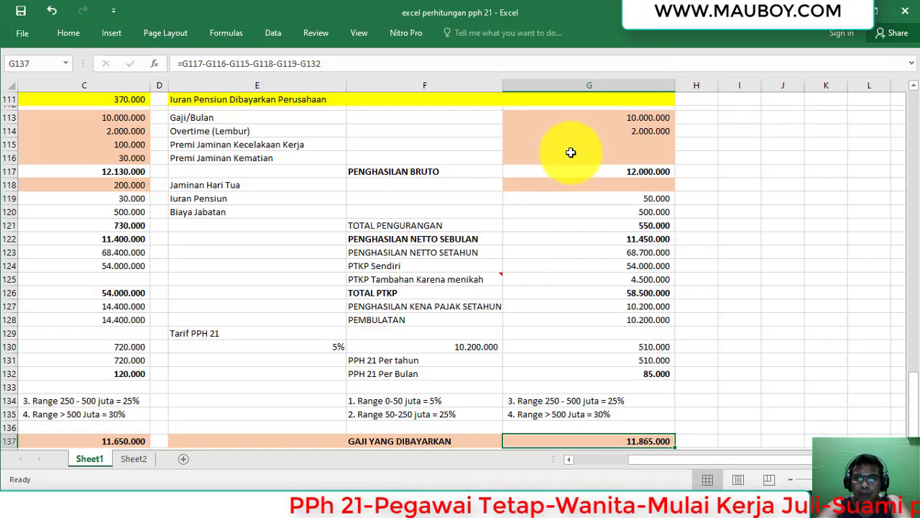
Check salary figures in Excel, then enter basic salary 10.000.000 in the employee's payroll details.
{"action": "left_click", "coordinate": [588, 118]}
{"action": "left_click", "coordinate": [600, 146]}
{"action": "left_click", "coordinate": [603, 155]}
{"action": "mouse_move", "coordinate": [376, 493]}
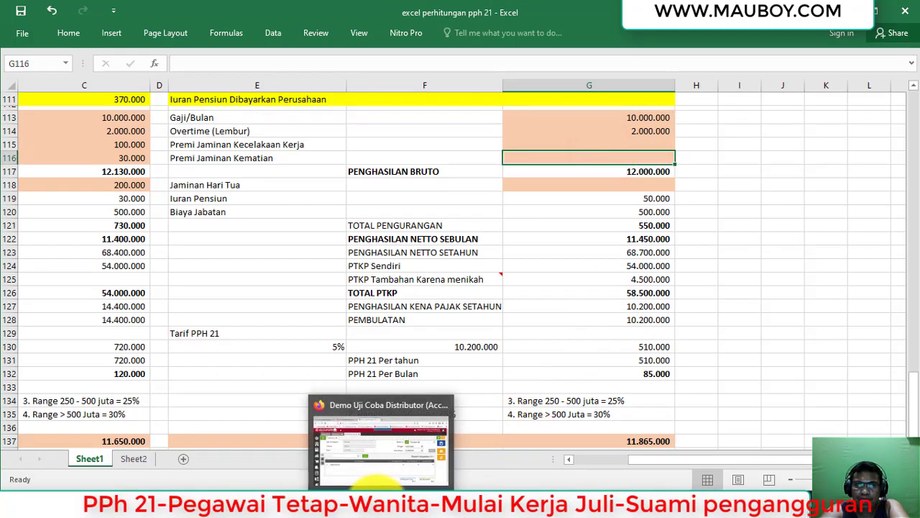
{"action": "left_click", "coordinate": [402, 439]}
{"action": "left_click", "coordinate": [529, 349]}
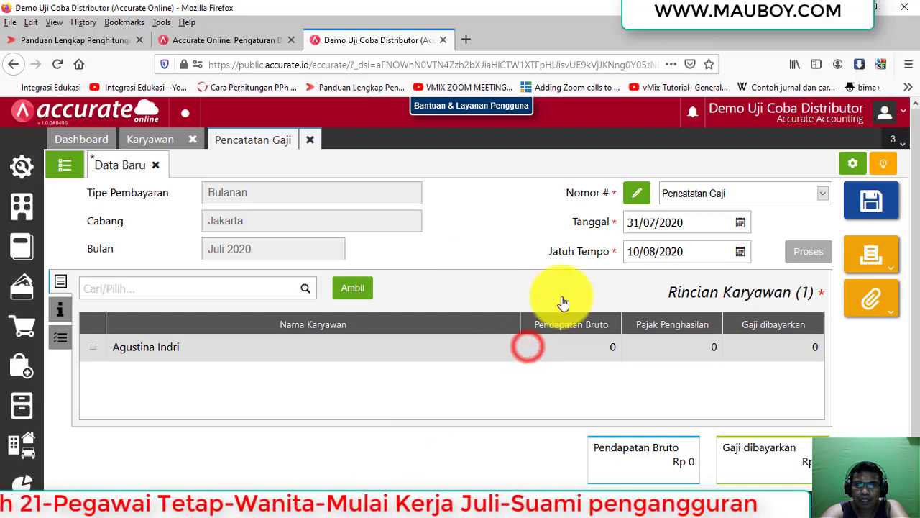
{"action": "left_click", "coordinate": [563, 223]}
{"action": "left_click", "coordinate": [548, 282]}
{"action": "type", "text": "10.000.000"}
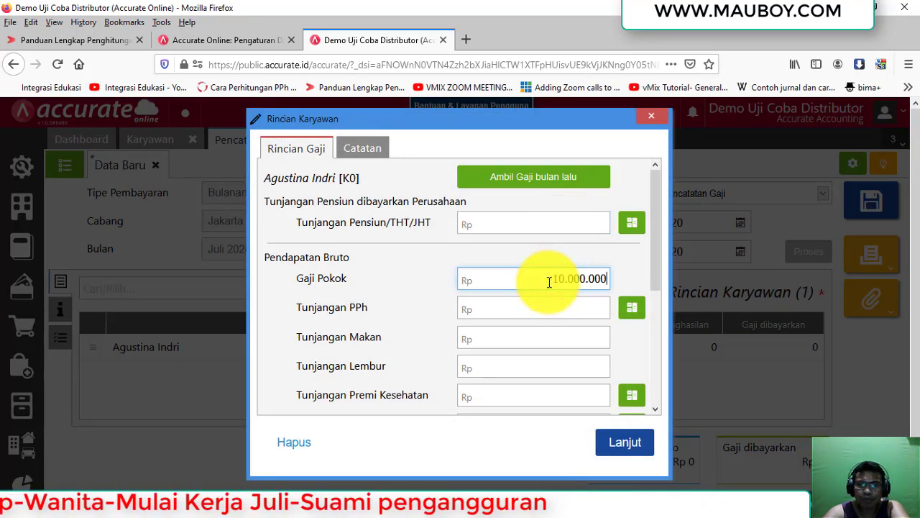
{"action": "left_click", "coordinate": [558, 302]}
Verify overtime in Excel G114 and enter a Tunjangan Lembur of 2.000.000.
{"action": "key", "text": "alt+Tab"}
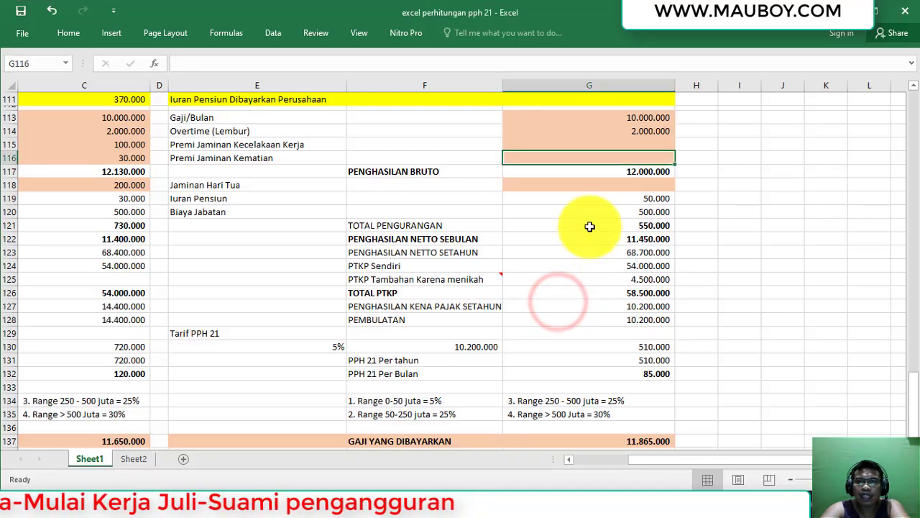
{"action": "left_click", "coordinate": [608, 130]}
{"action": "key", "text": "alt+Tab"}
{"action": "left_click", "coordinate": [558, 335]}
{"action": "left_click", "coordinate": [570, 366]}
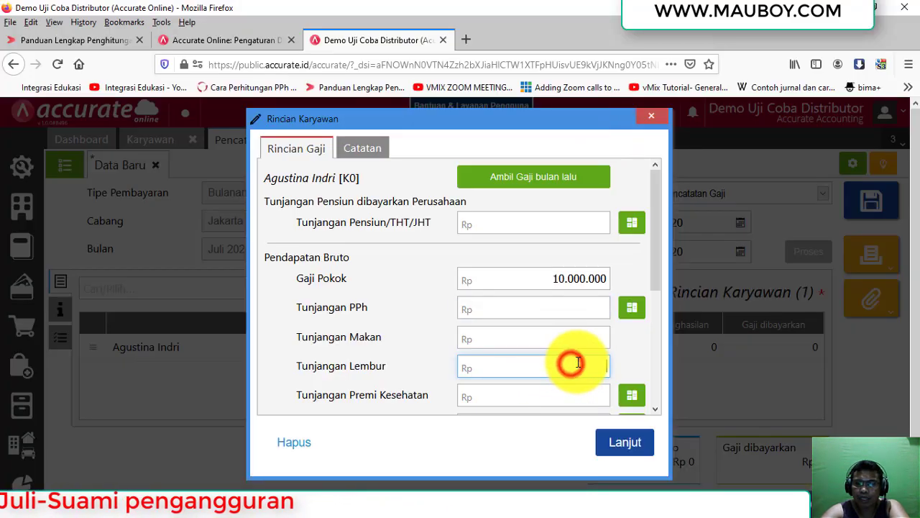
{"action": "type", "text": "200"}
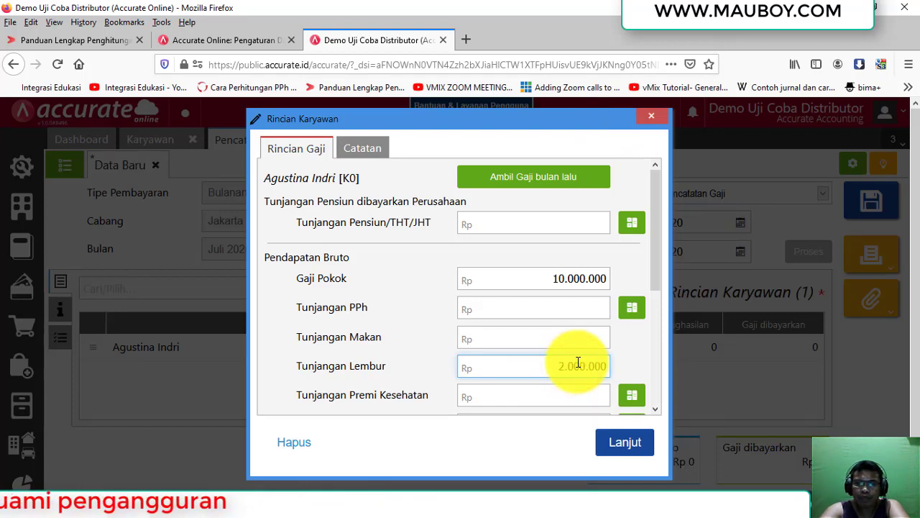
Check the Iuran Pensiun 50.000 deduction in Excel and enter it as the self-paid pension contribution.
{"action": "scroll", "coordinate": [577, 363], "scroll_direction": "down", "scroll_amount": 5}
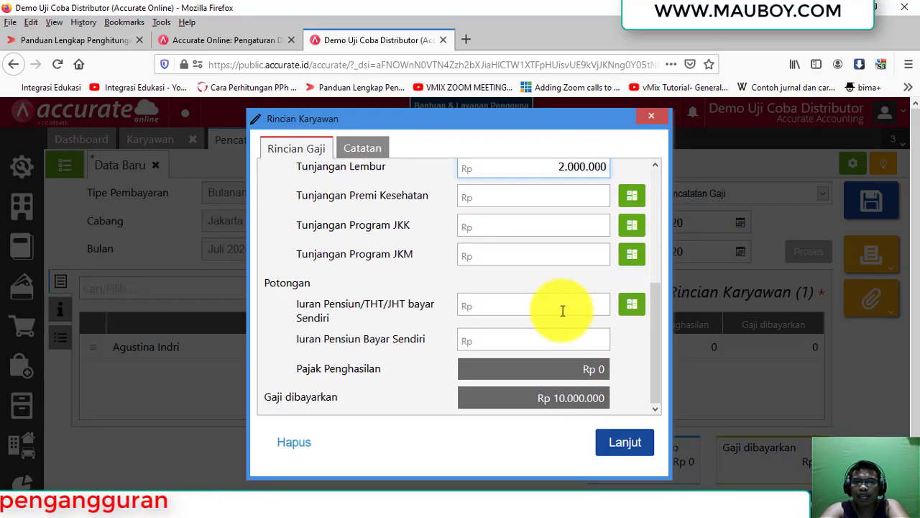
{"action": "key", "text": "alt+Tab"}
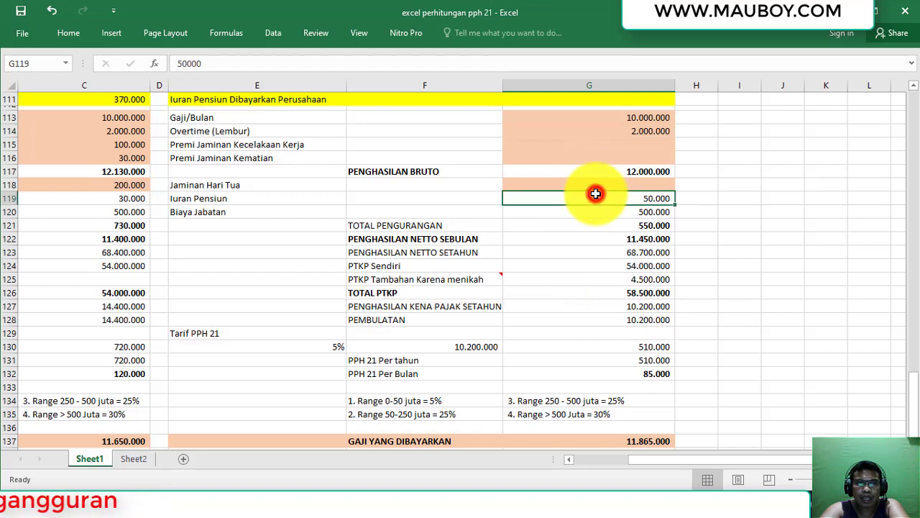
{"action": "left_click", "coordinate": [201, 189]}
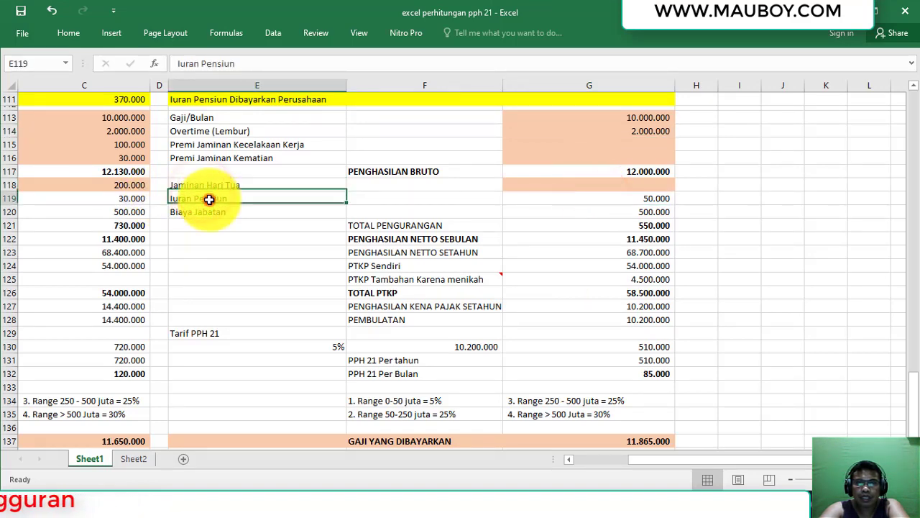
{"action": "left_click_drag", "start_coordinate": [208, 199], "coordinate": [577, 201]}
{"action": "key", "text": "alt+Tab"}
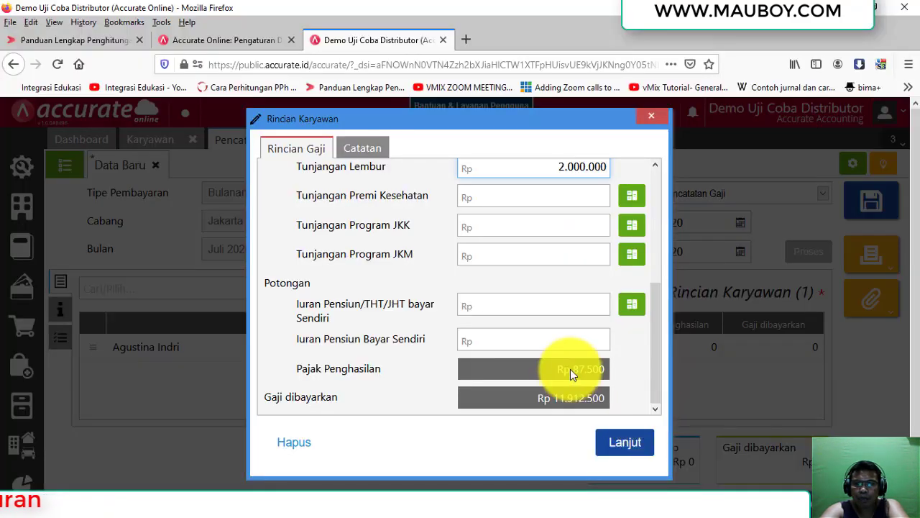
{"action": "left_click", "coordinate": [559, 337]}
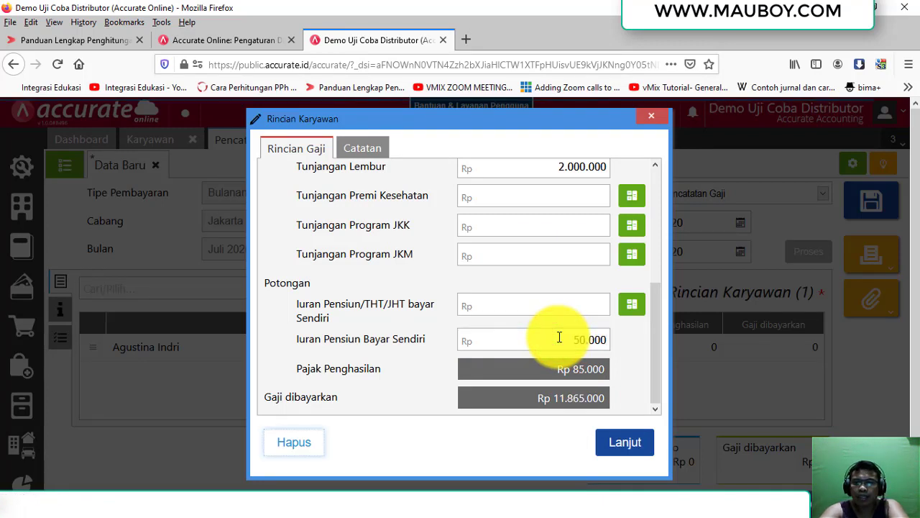
{"action": "key", "text": "alt+Tab"}
{"action": "left_click", "coordinate": [640, 374]}
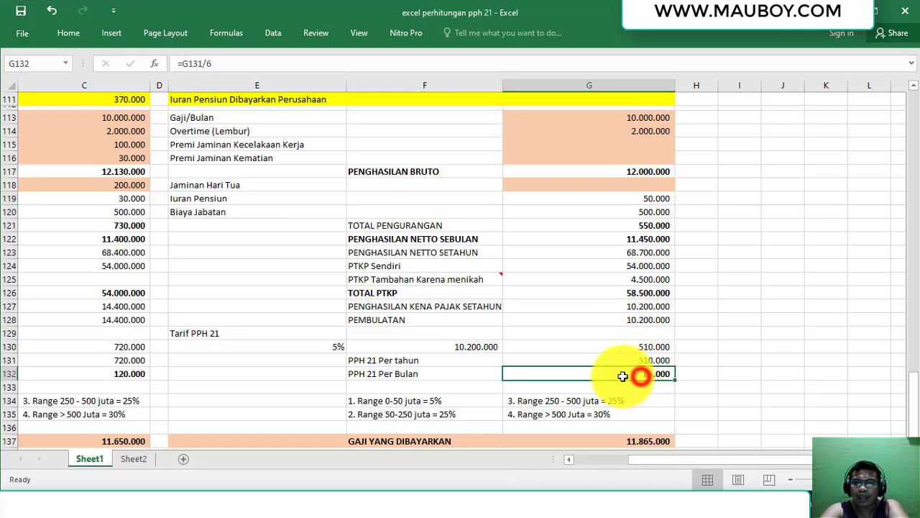
{"action": "left_click", "coordinate": [409, 377]}
{"action": "left_click", "coordinate": [607, 373]}
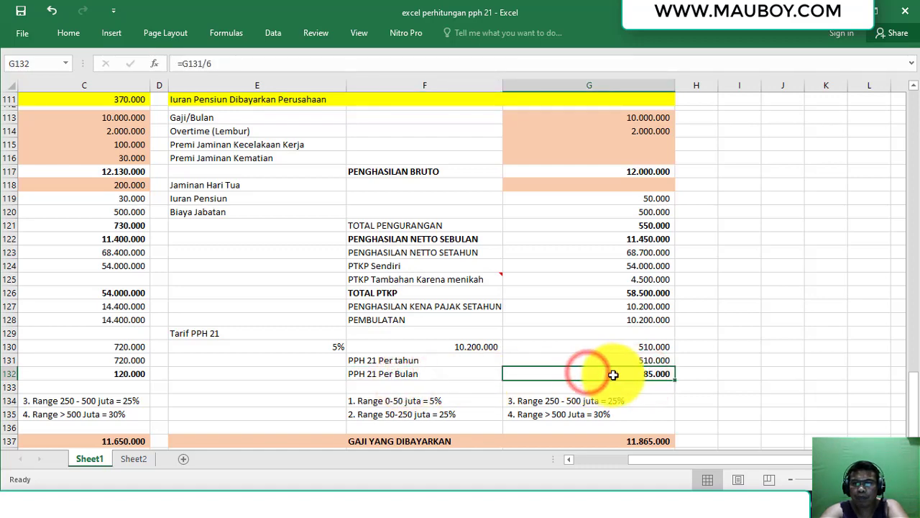
{"action": "left_click", "coordinate": [620, 377]}
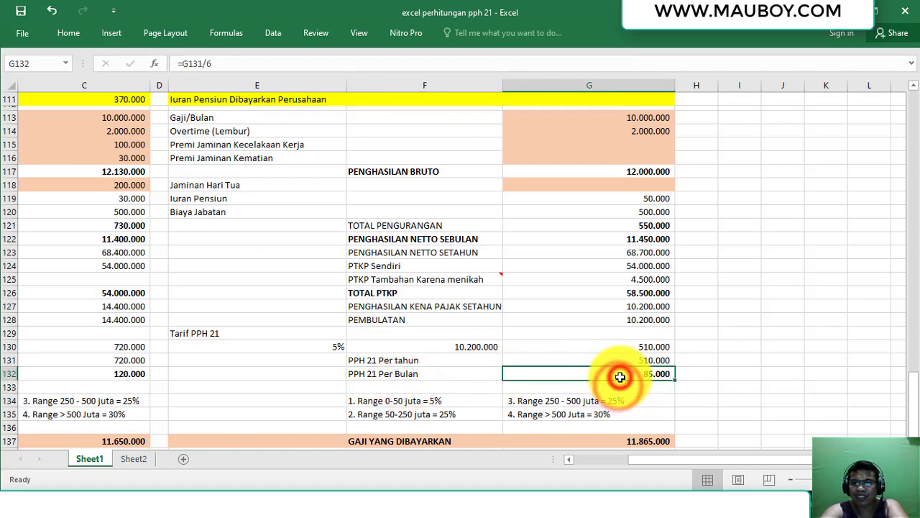
{"action": "key", "text": "alt+Tab"}
{"action": "left_click", "coordinate": [568, 368]}
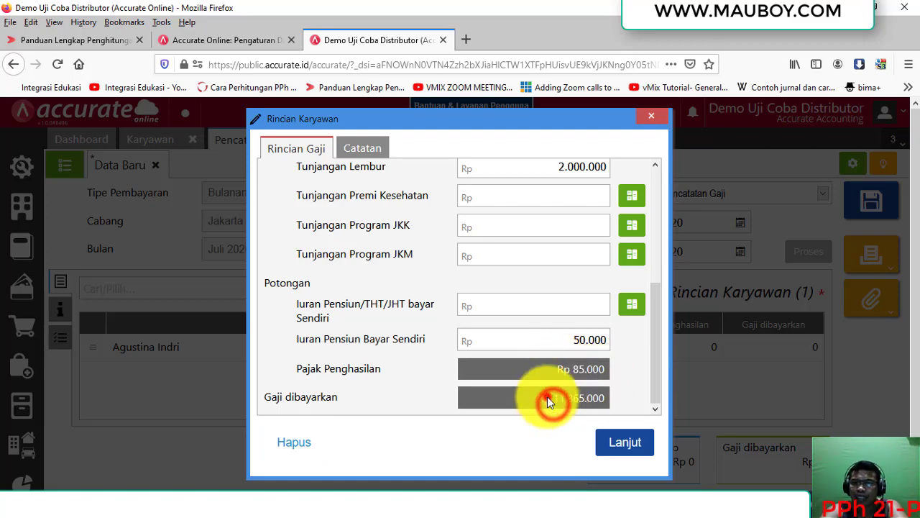
{"action": "key", "text": "alt+Tab"}
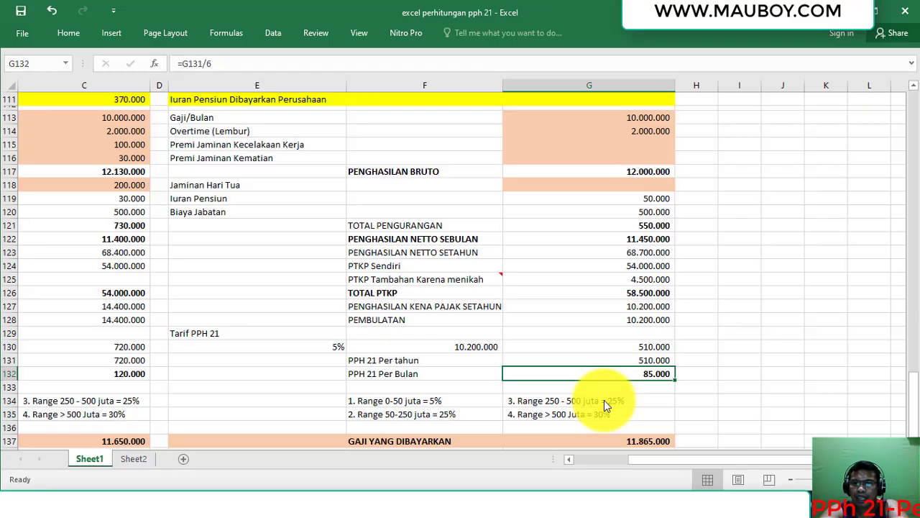
{"action": "scroll", "coordinate": [629, 397], "scroll_direction": "down", "scroll_amount": 2}
{"action": "left_click", "coordinate": [620, 371]}
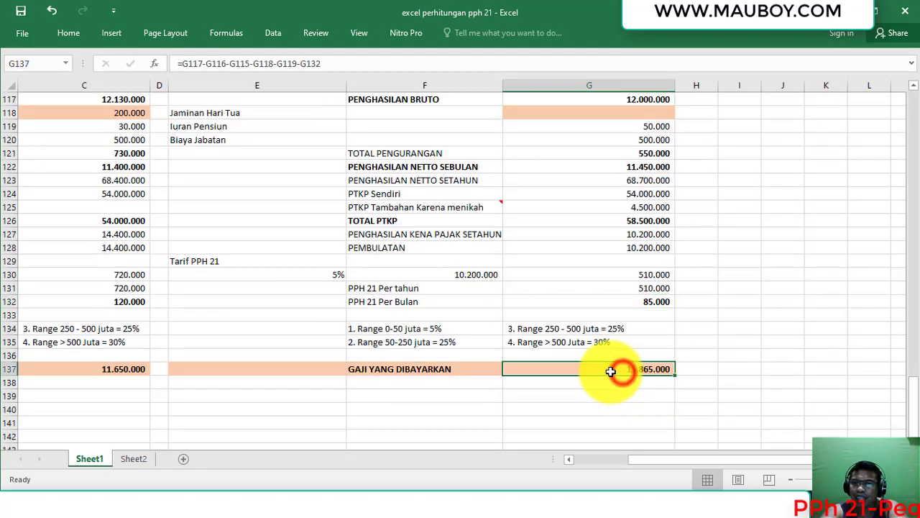
{"action": "scroll", "coordinate": [609, 369], "scroll_direction": "up", "scroll_amount": 2}
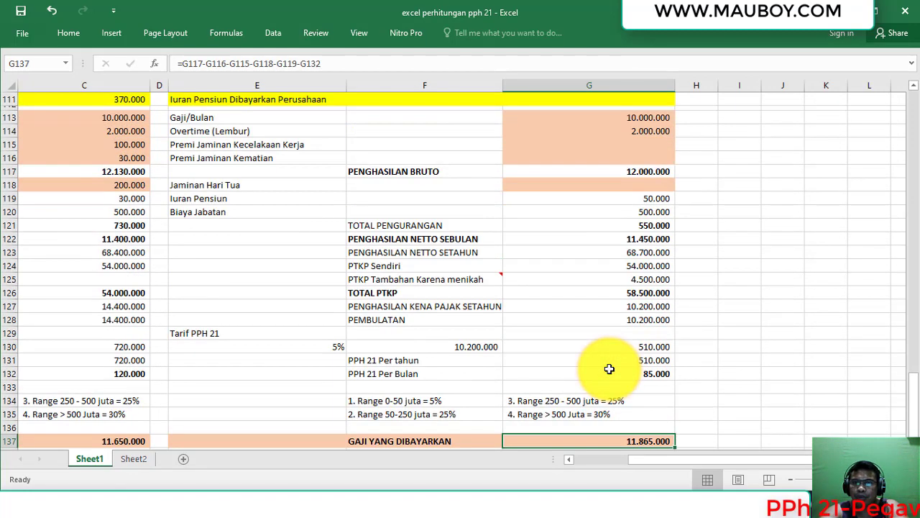
{"action": "double_click", "coordinate": [617, 441]}
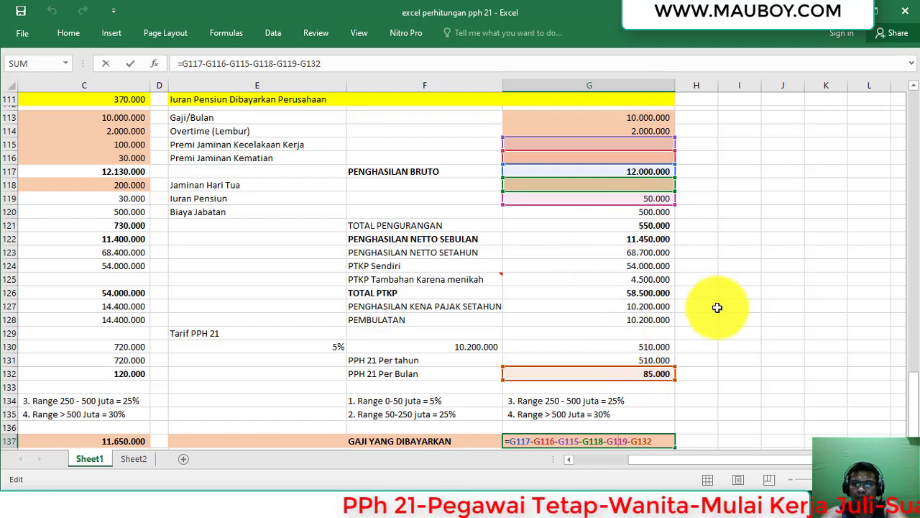
{"action": "key", "text": "Return"}
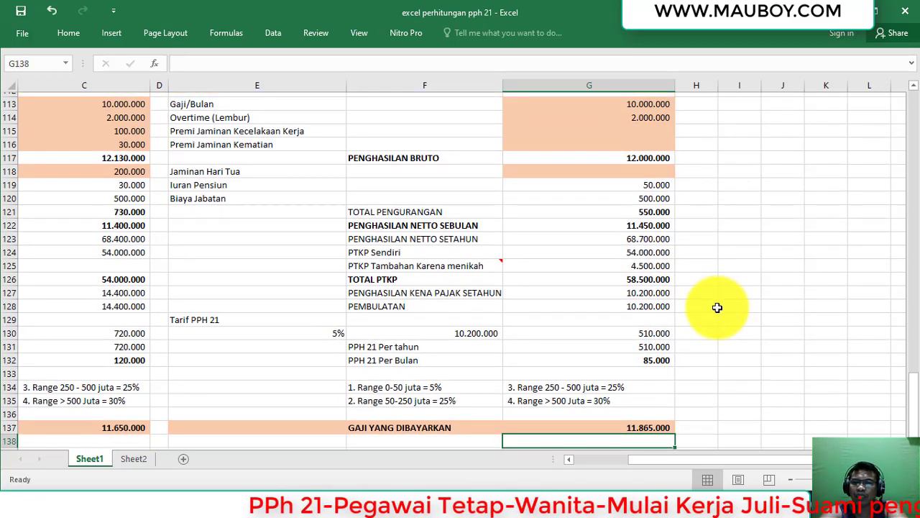
{"action": "key", "text": "alt+Tab"}
Accept the salary details, print the July Slip Gaji and close it, then open the Laporan panel.
{"action": "left_click", "coordinate": [618, 361]}
{"action": "left_click", "coordinate": [641, 438]}
{"action": "left_click", "coordinate": [875, 251]}
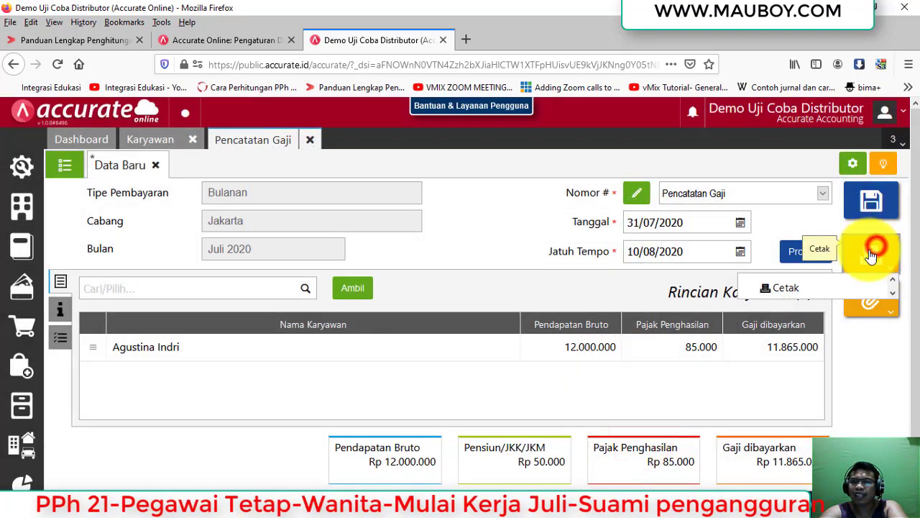
{"action": "left_click", "coordinate": [793, 288]}
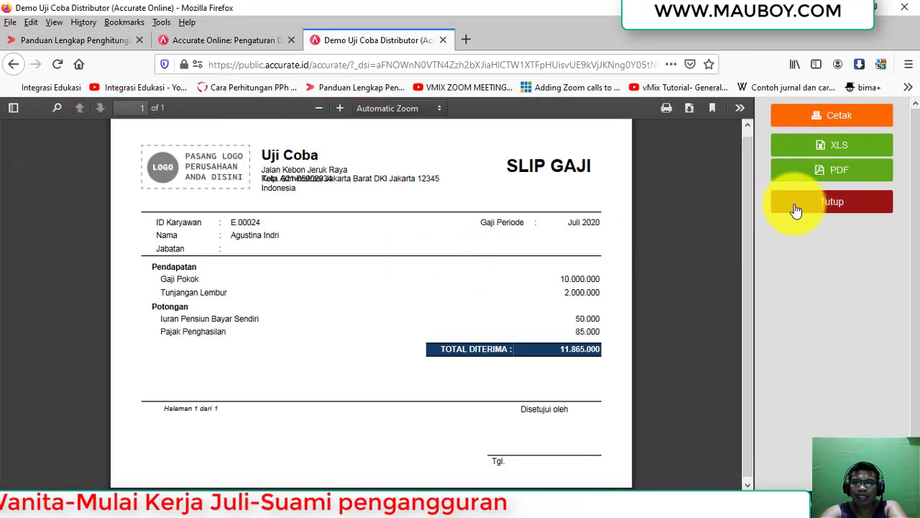
{"action": "left_click", "coordinate": [818, 208]}
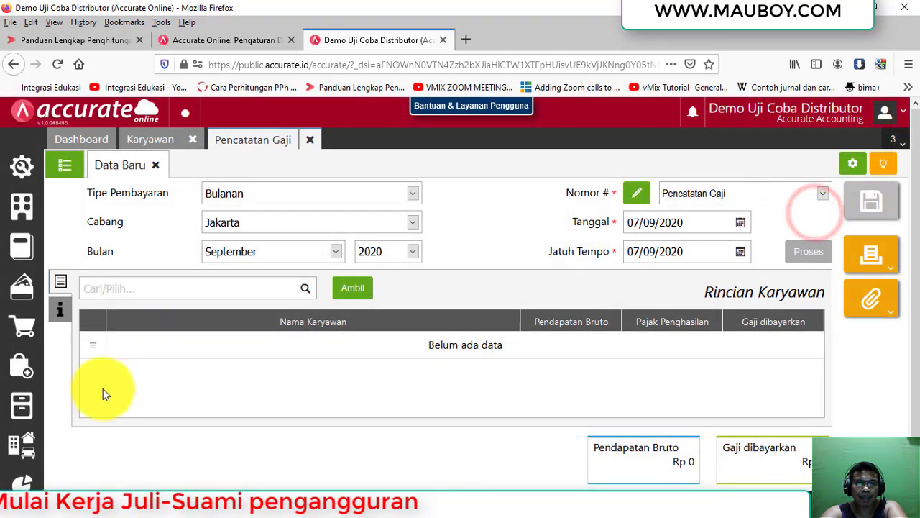
{"action": "left_click", "coordinate": [21, 480]}
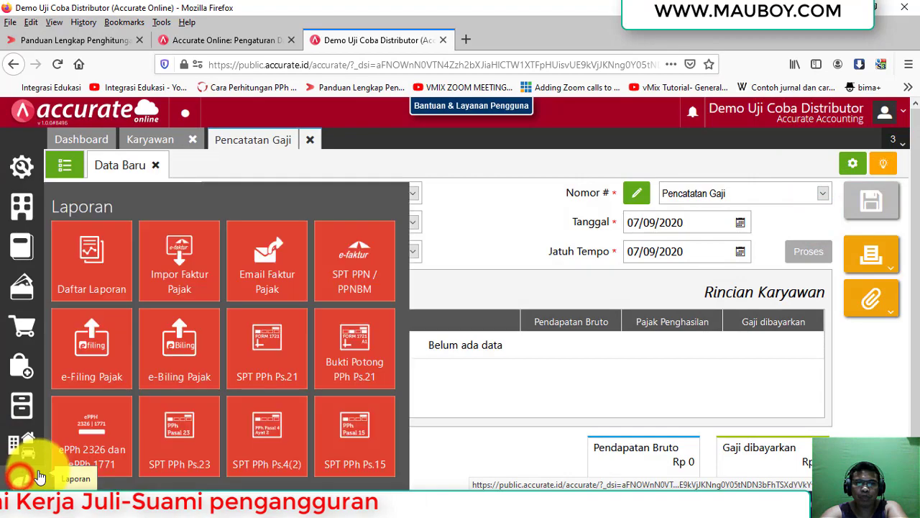
Generate the 2020 Formulir 1721-A1 preview from Bukti Potong PPh Ps.21, page through it, and close it.
{"action": "left_click", "coordinate": [357, 352]}
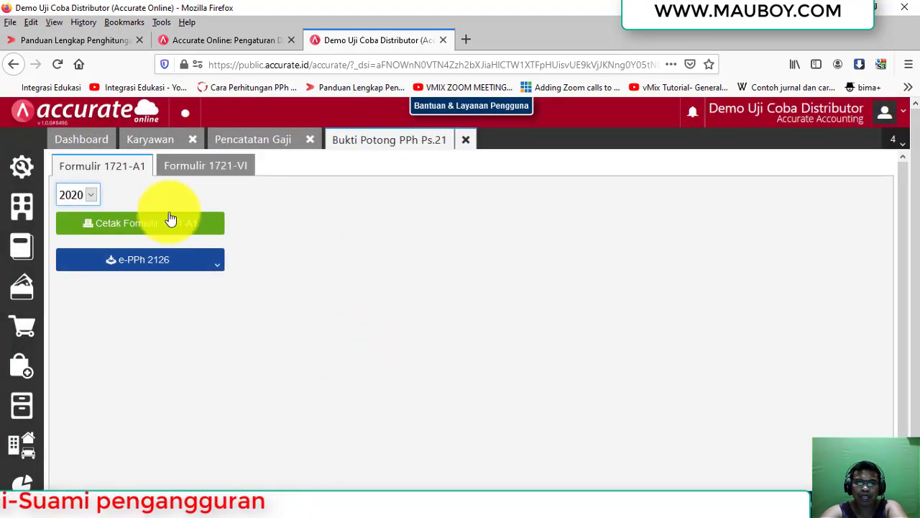
{"action": "left_click", "coordinate": [186, 233]}
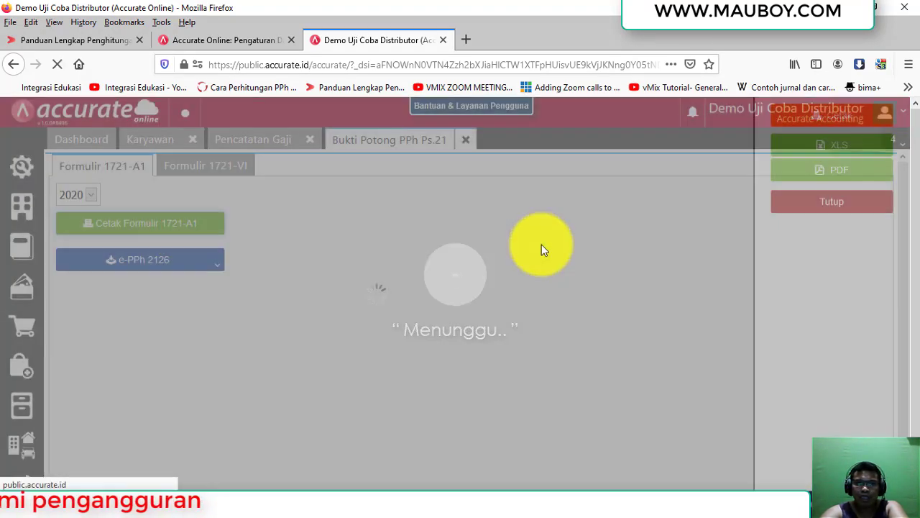
{"action": "scroll", "coordinate": [350, 375], "scroll_direction": "down", "scroll_amount": 5}
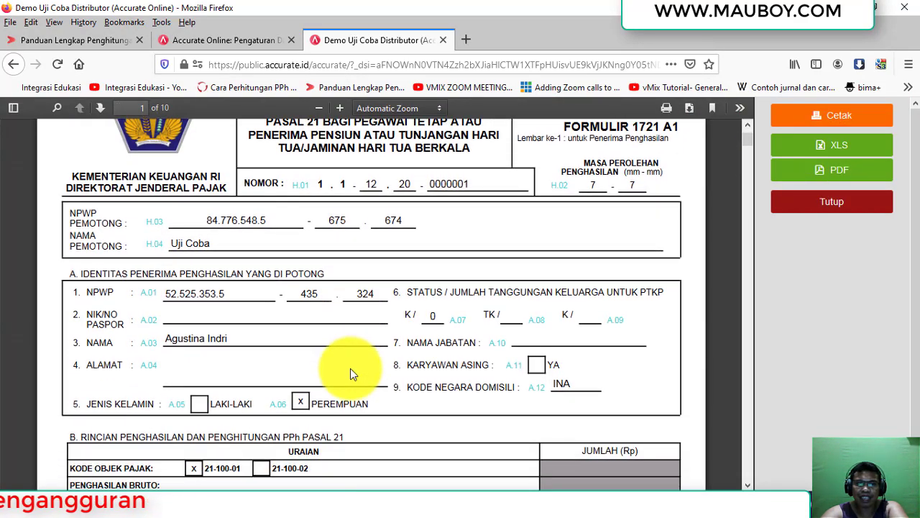
{"action": "scroll", "coordinate": [354, 370], "scroll_direction": "down", "scroll_amount": 6}
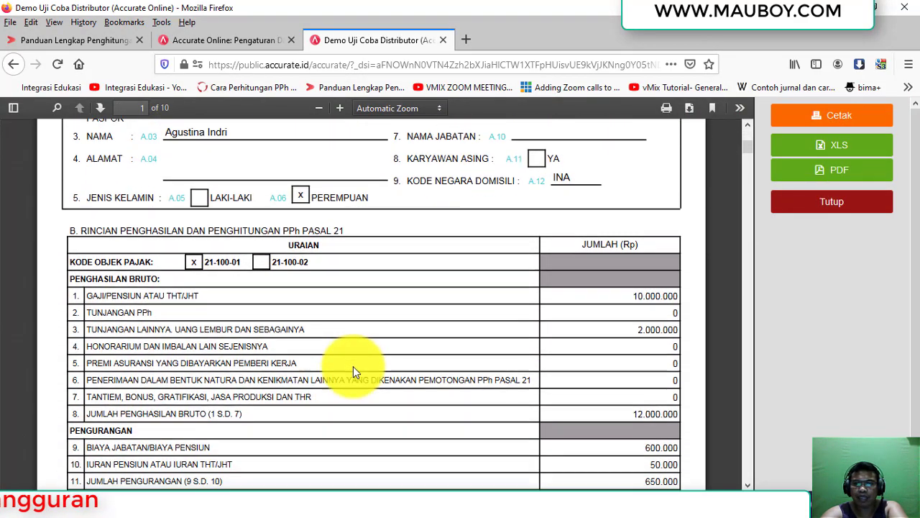
{"action": "scroll", "coordinate": [353, 371], "scroll_direction": "down", "scroll_amount": 5}
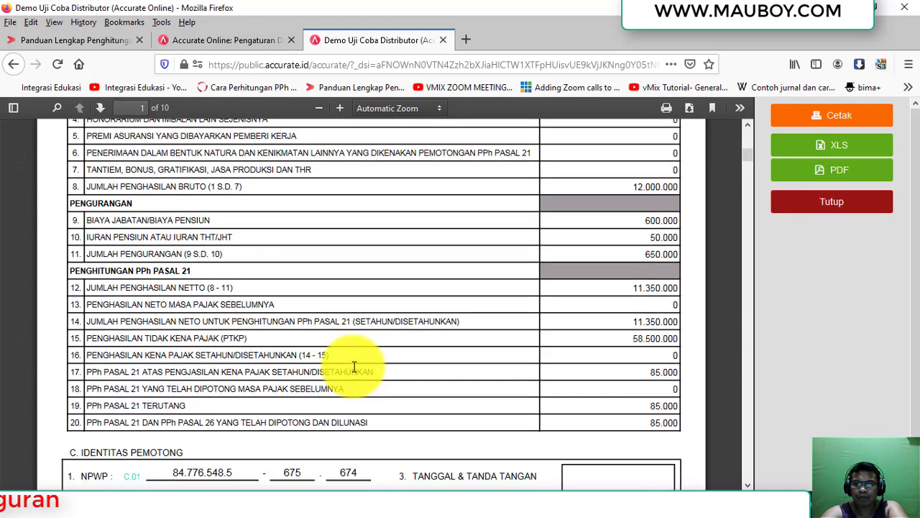
{"action": "scroll", "coordinate": [353, 370], "scroll_direction": "up", "scroll_amount": 15}
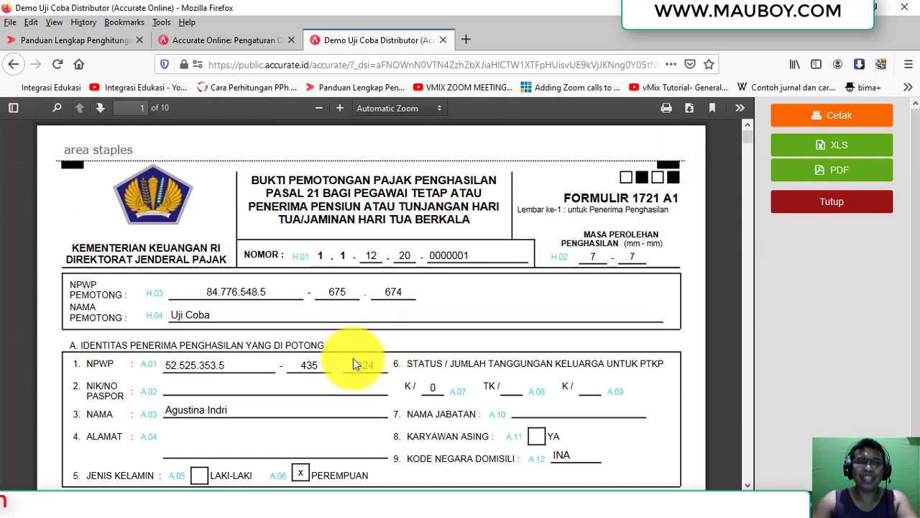
{"action": "scroll", "coordinate": [353, 360], "scroll_direction": "down", "scroll_amount": 12}
{"action": "scroll", "coordinate": [423, 320], "scroll_direction": "down", "scroll_amount": 20}
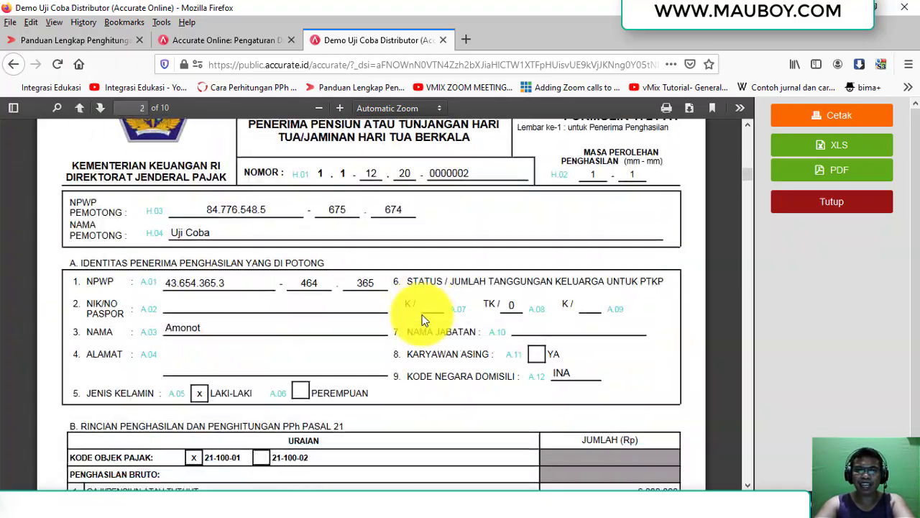
{"action": "left_click_drag", "start_coordinate": [748, 202], "coordinate": [747, 438]}
{"action": "left_click", "coordinate": [817, 206]}
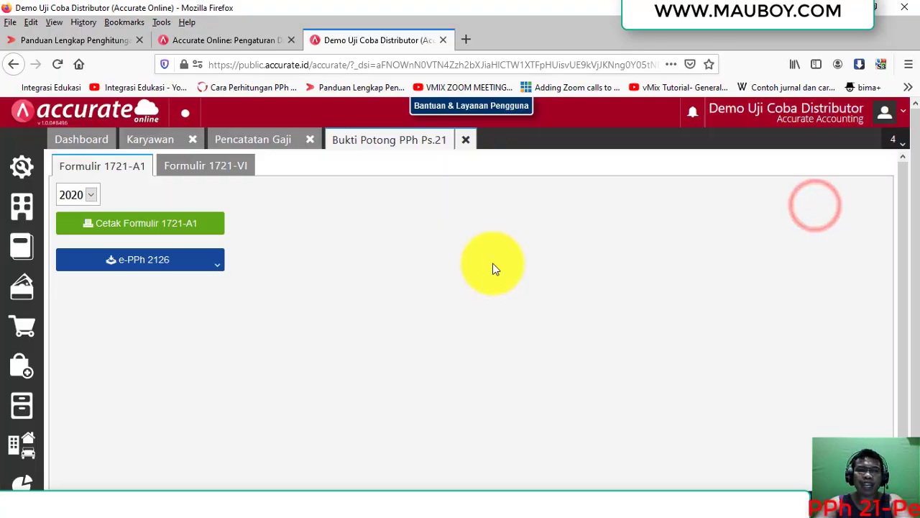
Start a new Pembayaran paid from the Mandiri Rupiah Surabaya account.
{"action": "left_click", "coordinate": [22, 289]}
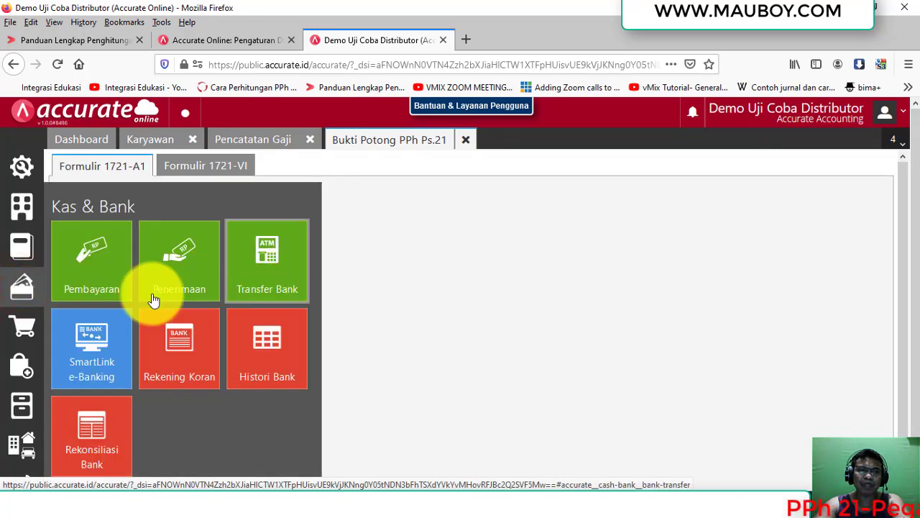
{"action": "left_click", "coordinate": [116, 274]}
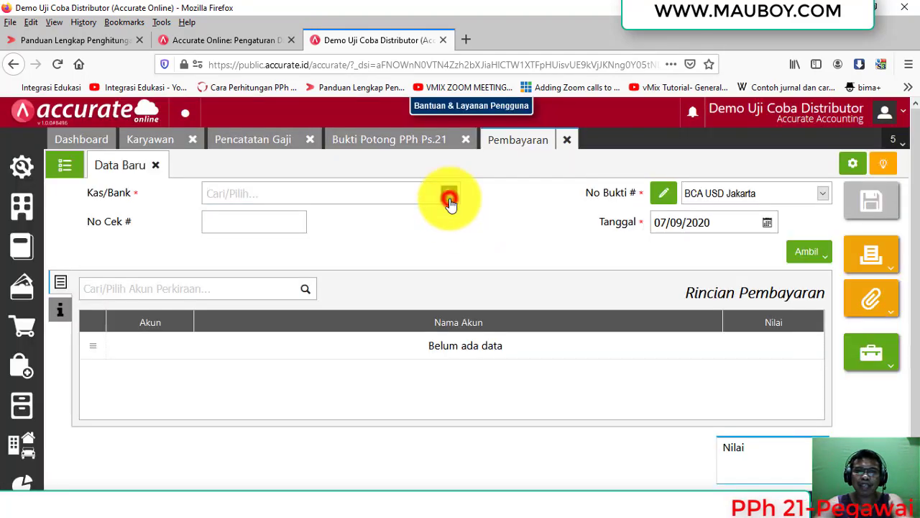
{"action": "left_click", "coordinate": [449, 200]}
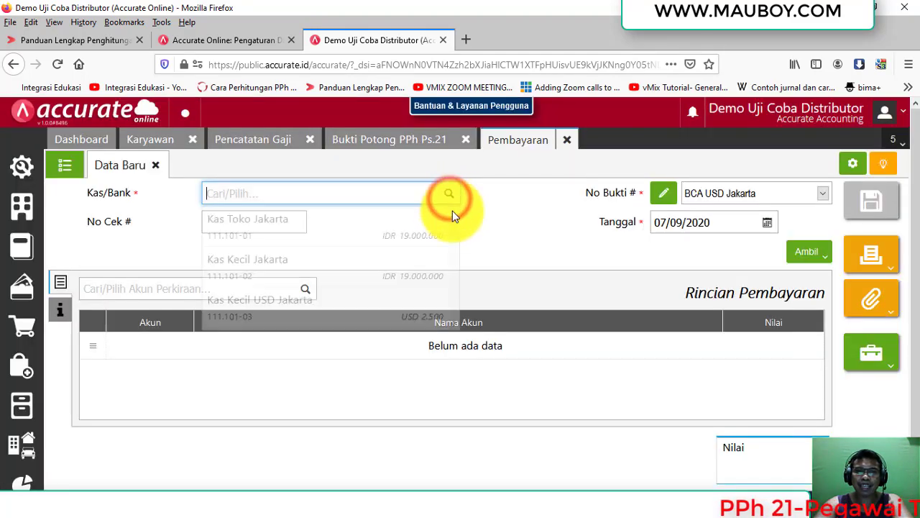
{"action": "left_click_drag", "start_coordinate": [454, 228], "coordinate": [454, 294]}
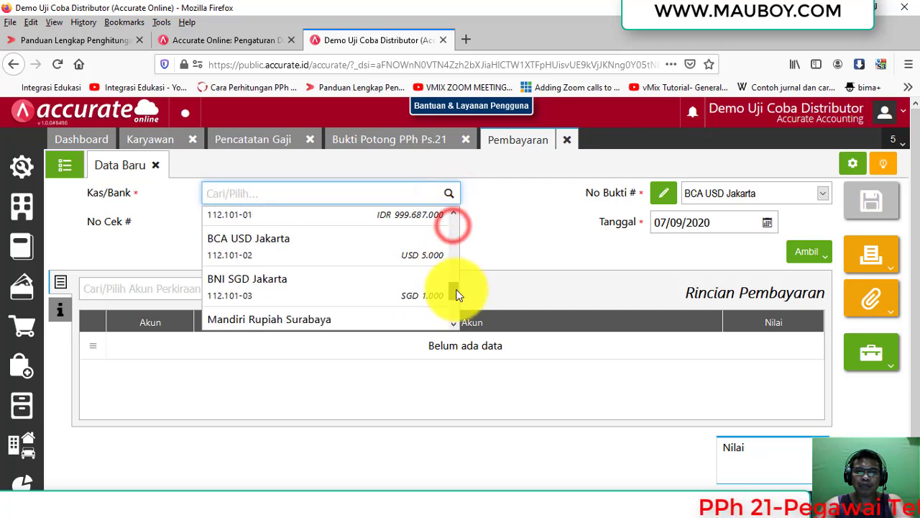
{"action": "left_click", "coordinate": [364, 321]}
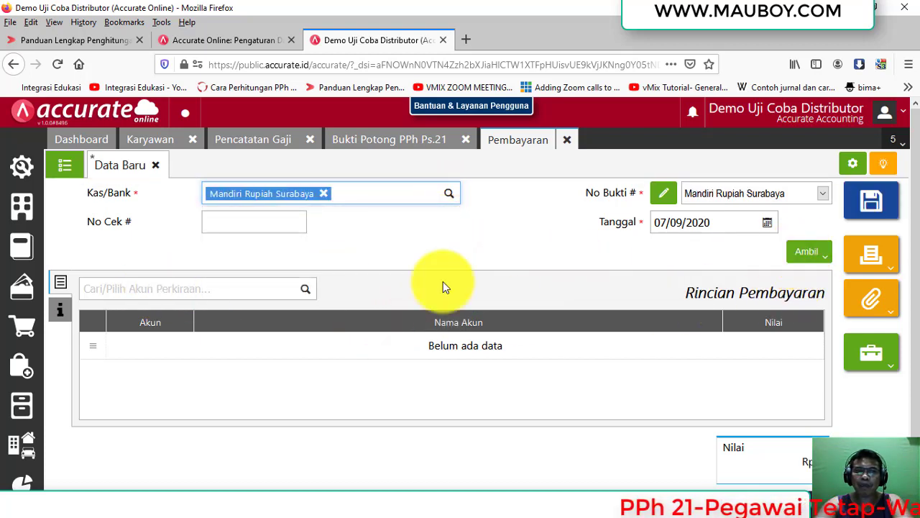
Date the payment 10/08/2020 and pull amounts from Pencatatan Gaji payroll records.
{"action": "left_click", "coordinate": [811, 256]}
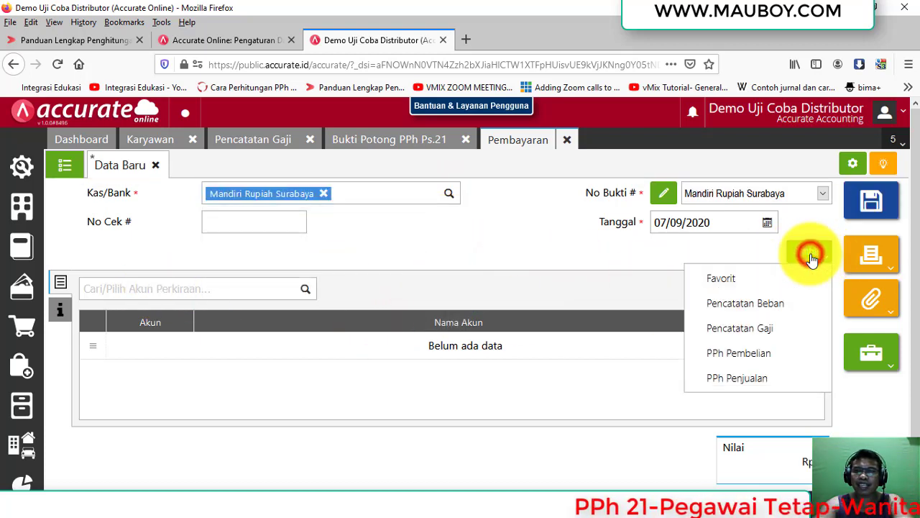
{"action": "left_click", "coordinate": [733, 214]}
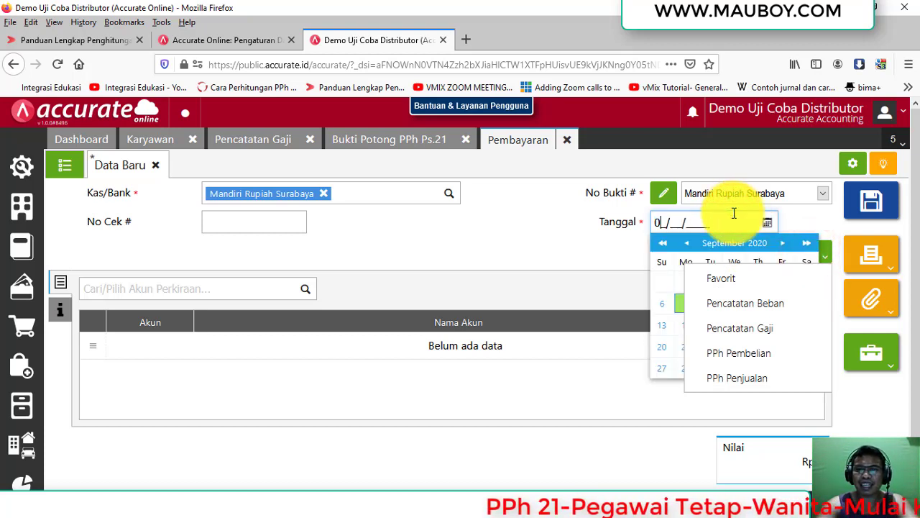
{"action": "left_click", "coordinate": [727, 221]}
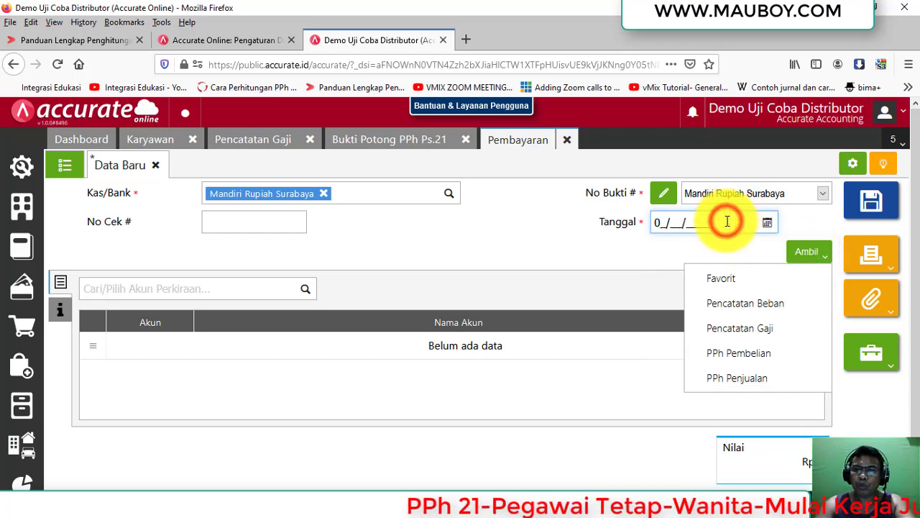
{"action": "left_click", "coordinate": [727, 221]}
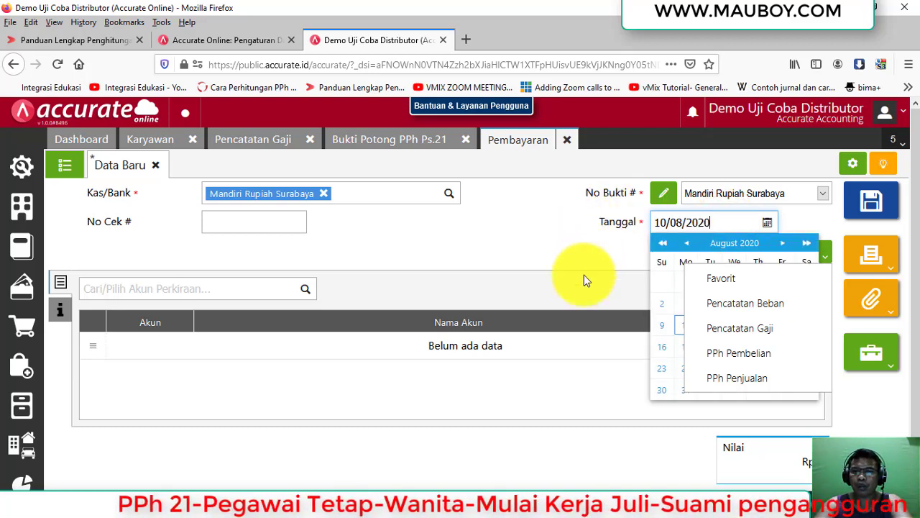
{"action": "left_click", "coordinate": [678, 327]}
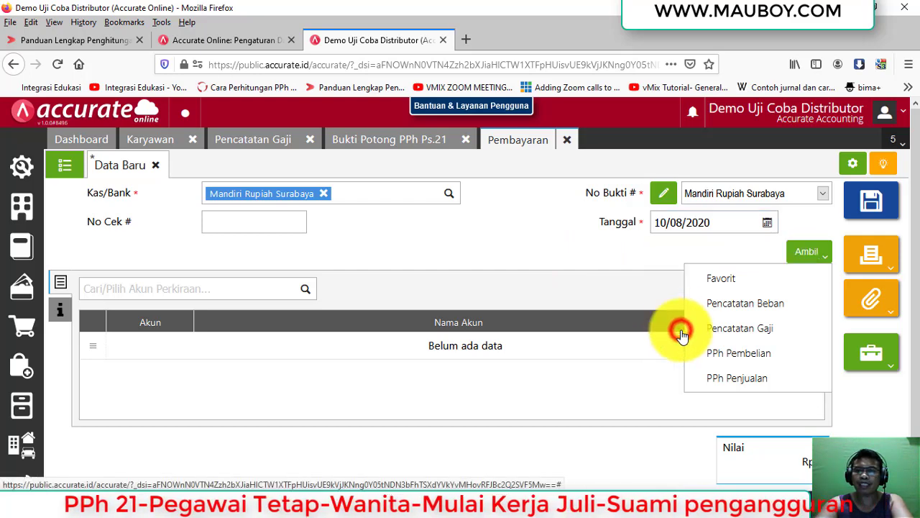
{"action": "left_click", "coordinate": [521, 252]}
{"action": "left_click", "coordinate": [797, 250]}
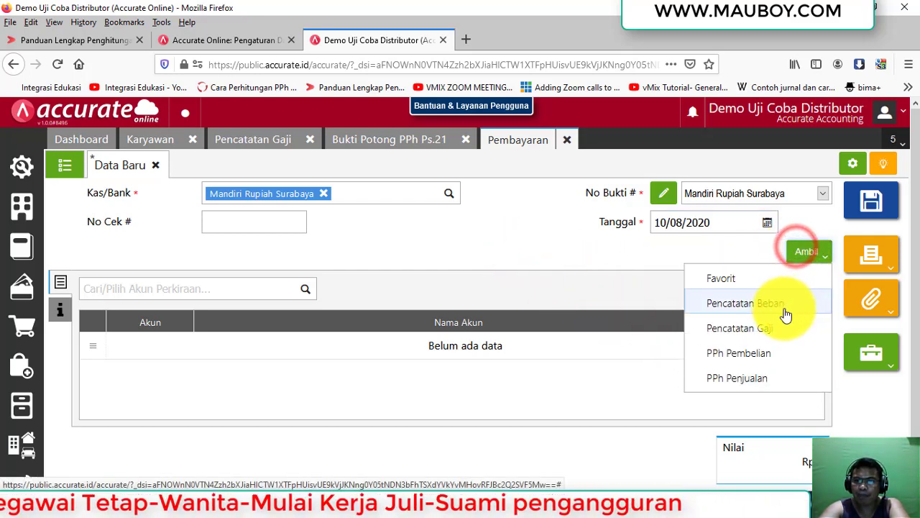
{"action": "left_click", "coordinate": [777, 328]}
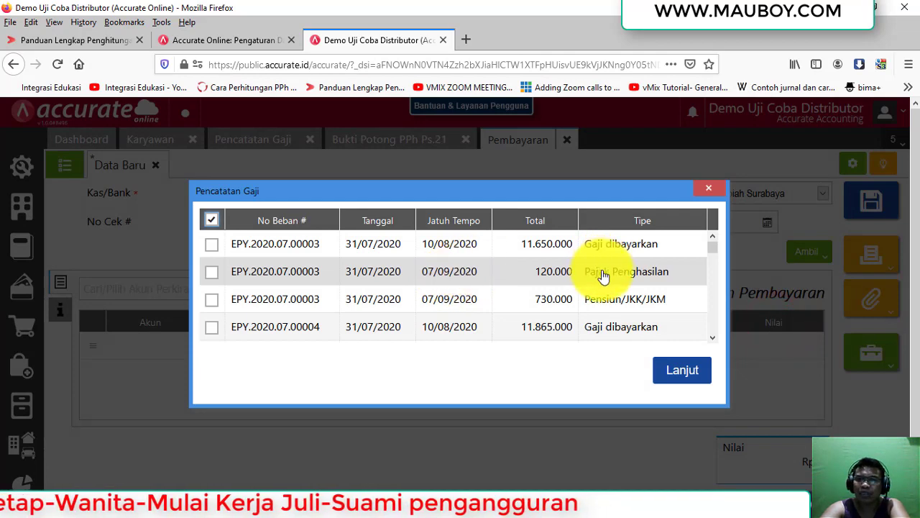
Tick the 120.000 Pajak Penghasilan payroll row to add it to the payment.
{"action": "scroll", "coordinate": [600, 275], "scroll_direction": "down", "scroll_amount": 10}
{"action": "scroll", "coordinate": [602, 277], "scroll_direction": "up", "scroll_amount": 10}
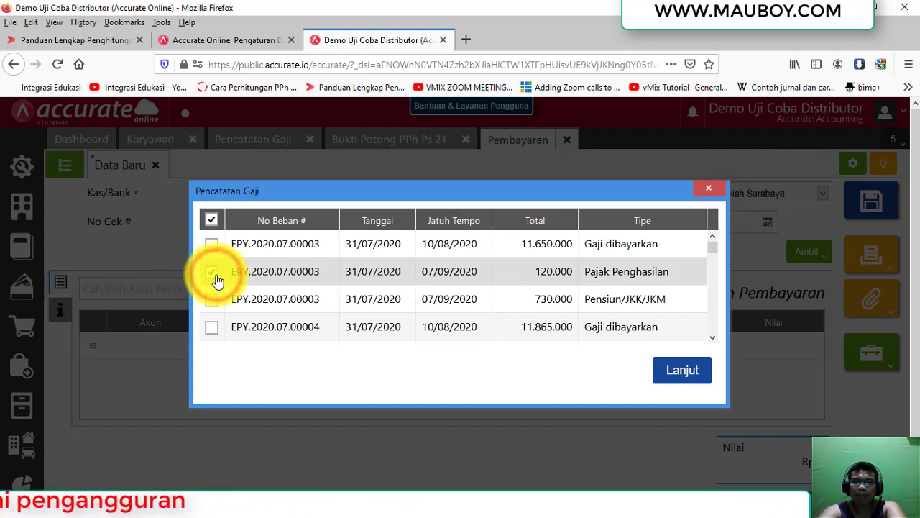
{"action": "left_click", "coordinate": [685, 372]}
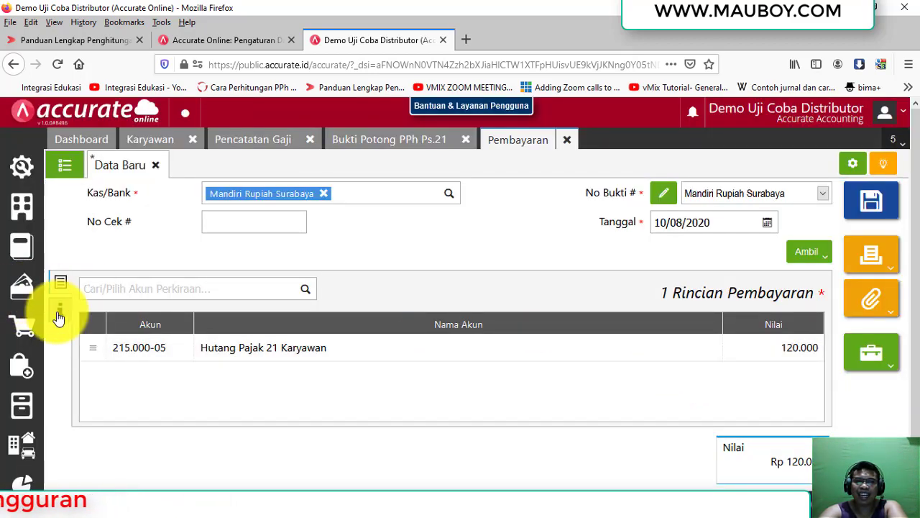
Review the Info lainnya fields (No KAP, KJS, NTPN, Catatan), then return to the account rows.
{"action": "left_click", "coordinate": [60, 310]}
{"action": "left_click", "coordinate": [588, 319]}
{"action": "left_click", "coordinate": [752, 314]}
{"action": "left_click", "coordinate": [725, 340]}
{"action": "left_click", "coordinate": [221, 310]}
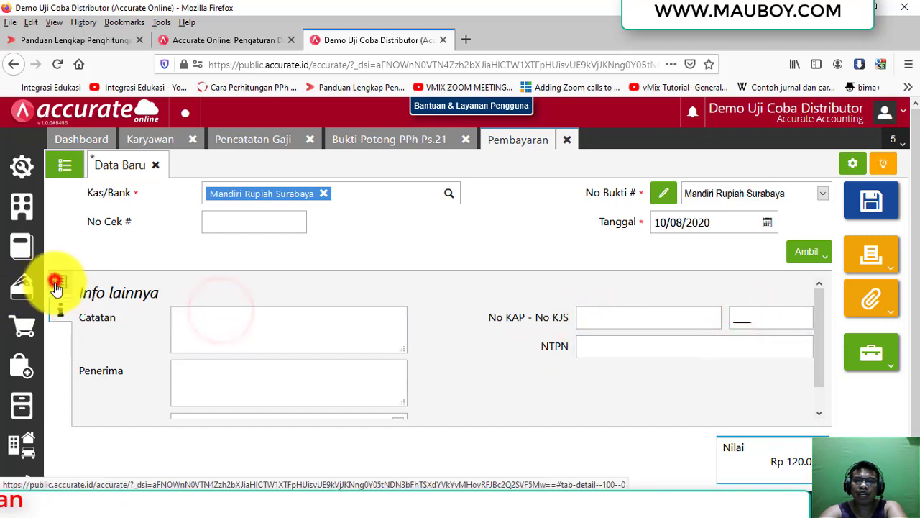
{"action": "left_click", "coordinate": [61, 281]}
{"action": "left_click", "coordinate": [806, 258]}
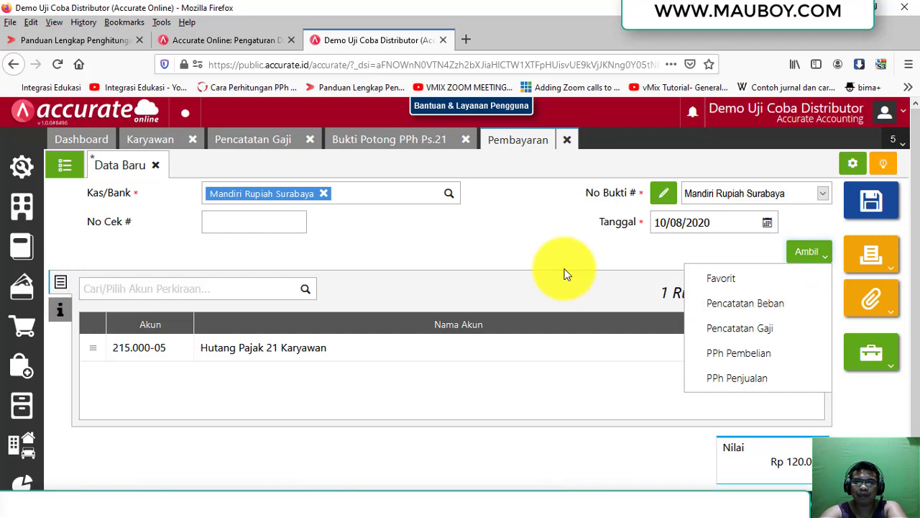
Discard the unsaved payment, close the slip, payroll and employee pages, and return to Excel.
{"action": "left_click", "coordinate": [567, 140]}
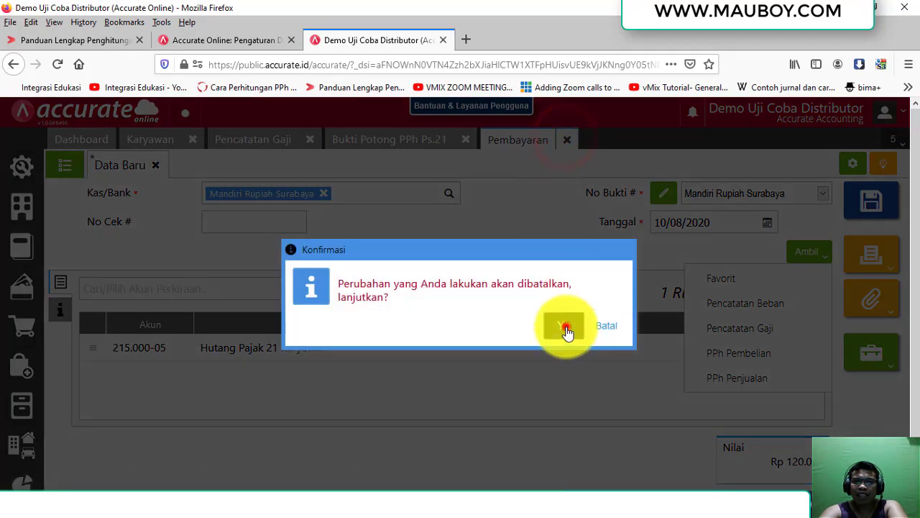
{"action": "left_click", "coordinate": [566, 328]}
{"action": "left_click", "coordinate": [466, 139]}
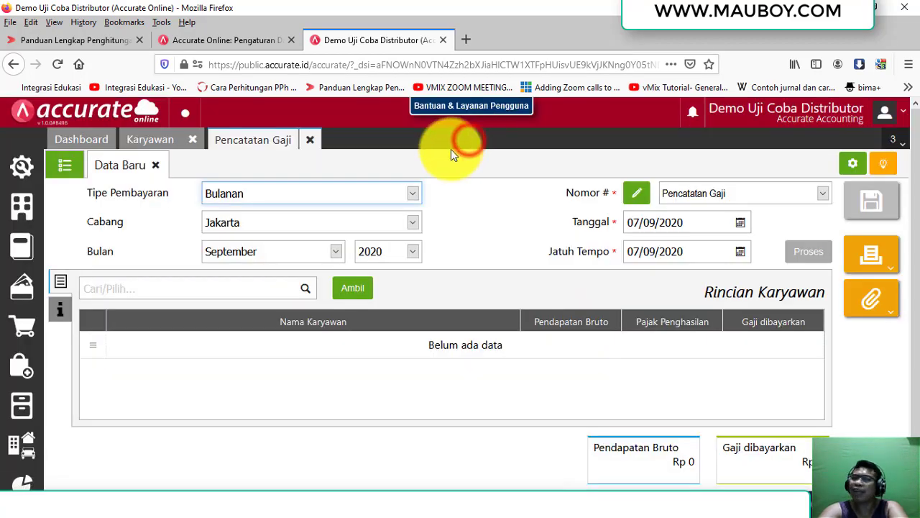
{"action": "left_click", "coordinate": [311, 141]}
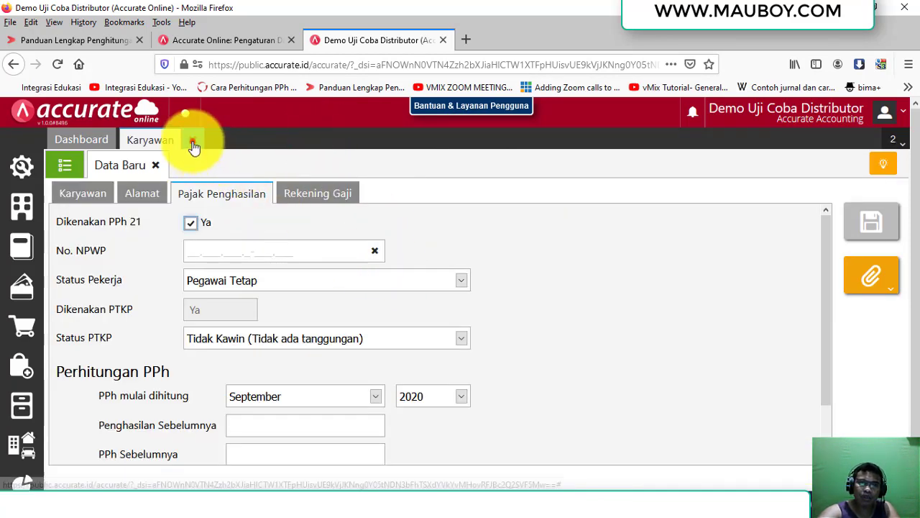
{"action": "left_click", "coordinate": [192, 139]}
{"action": "left_click", "coordinate": [464, 489]}
{"action": "scroll", "coordinate": [540, 323], "scroll_direction": "up", "scroll_amount": 8}
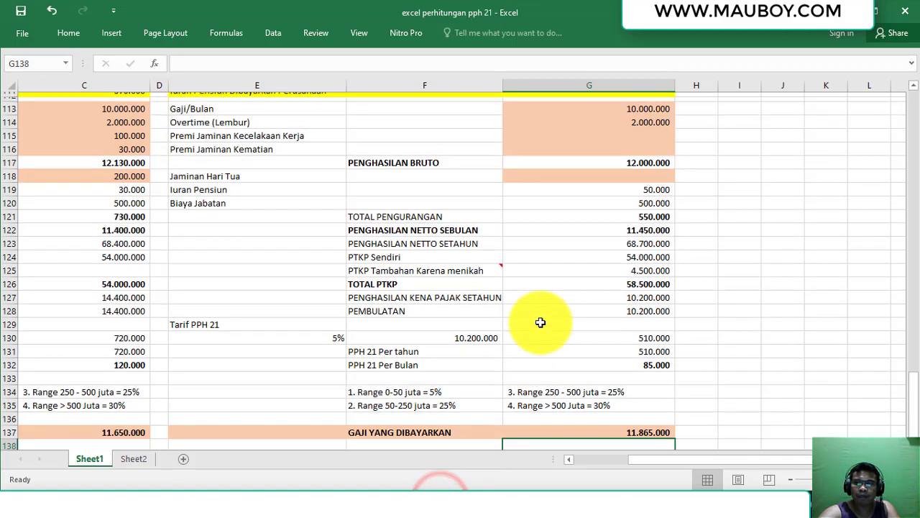
{"action": "scroll", "coordinate": [540, 323], "scroll_direction": "up", "scroll_amount": 20}
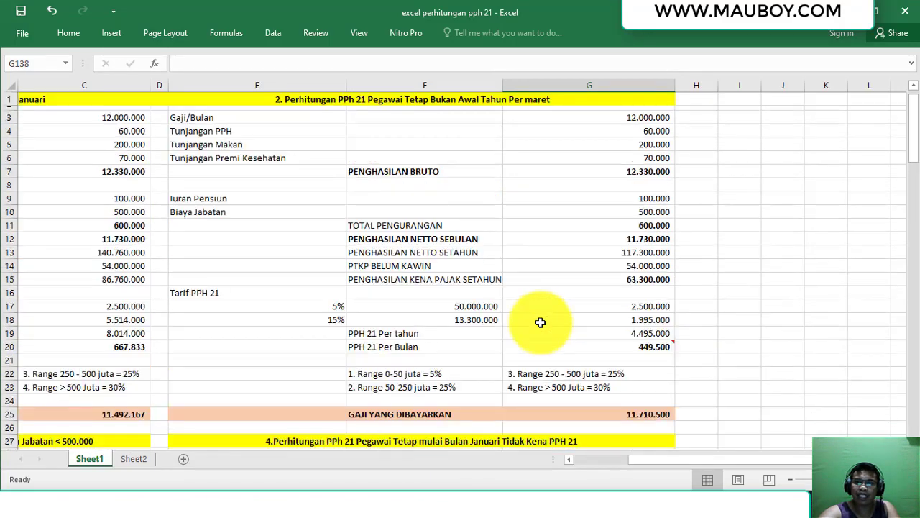
{"action": "scroll", "coordinate": [664, 460], "scroll_direction": "left", "scroll_amount": 2}
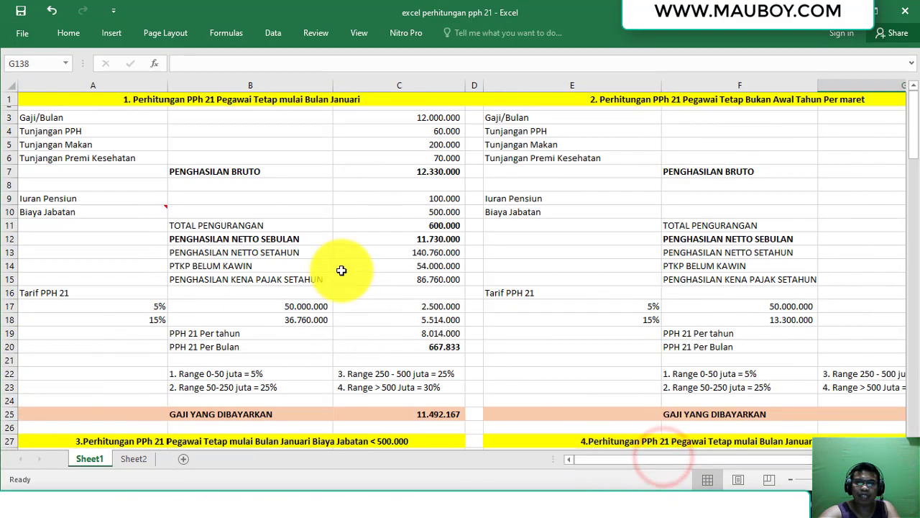
{"action": "left_click", "coordinate": [253, 111]}
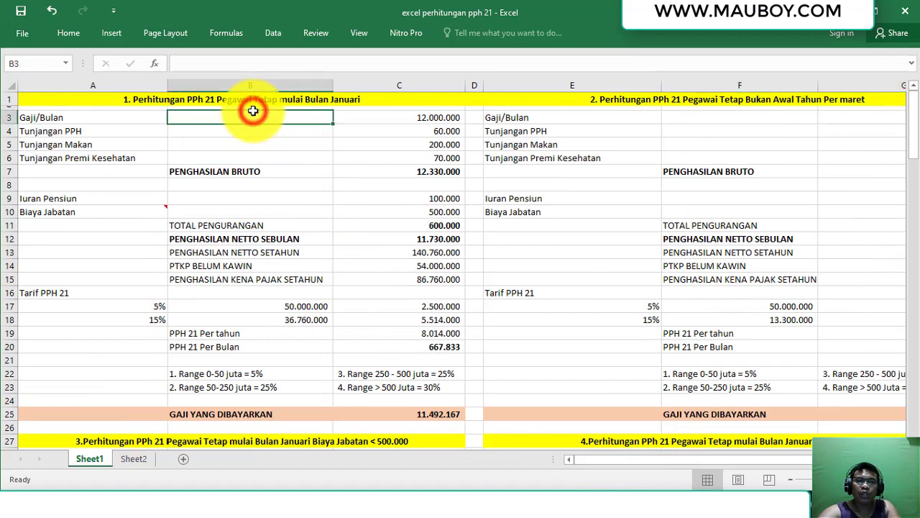
{"action": "left_click", "coordinate": [273, 173]}
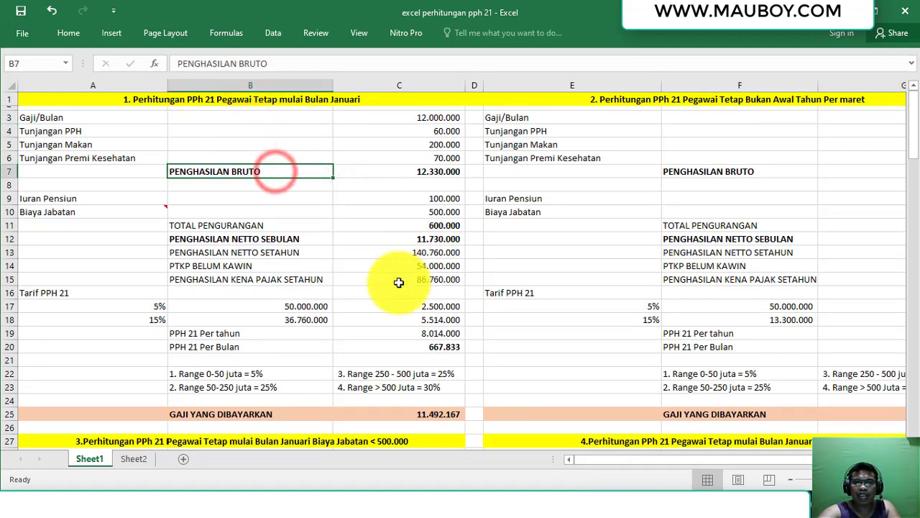
{"action": "scroll", "coordinate": [399, 282], "scroll_direction": "down", "scroll_amount": 1}
{"action": "scroll", "coordinate": [399, 282], "scroll_direction": "down", "scroll_amount": 14}
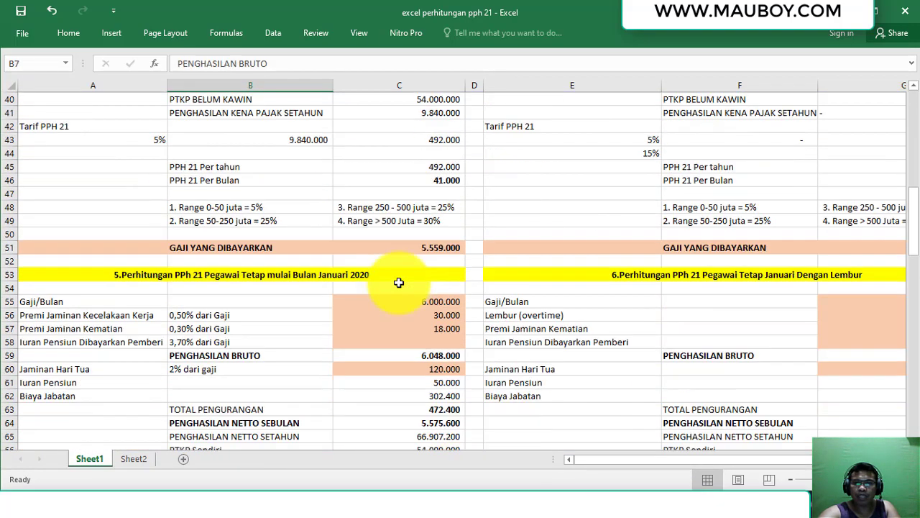
{"action": "scroll", "coordinate": [399, 283], "scroll_direction": "down", "scroll_amount": 5}
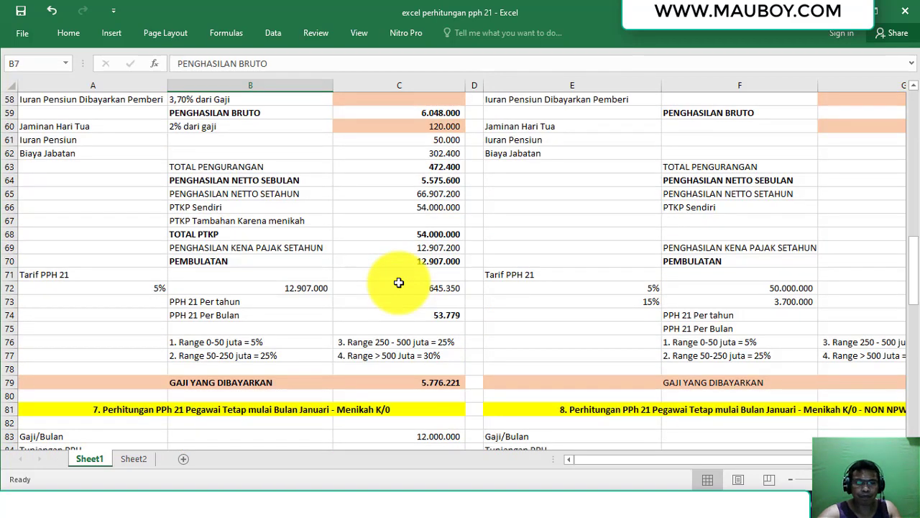